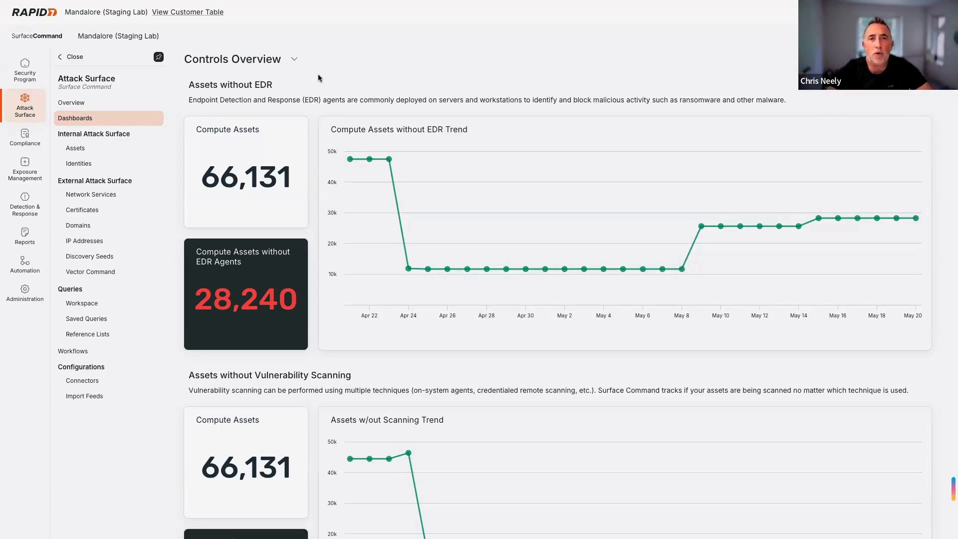
- Filter the Assets list to sources lacking Rapid7 Insight Agent and InsightVM Asset, leaving 17,409 assets
scroll(315, 150, down, 2)
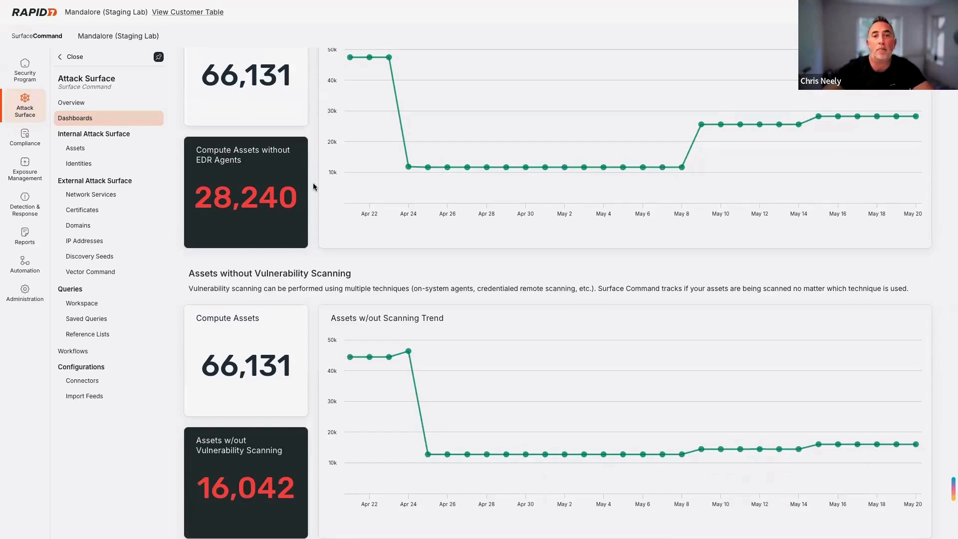
scroll(313, 186, down, 3)
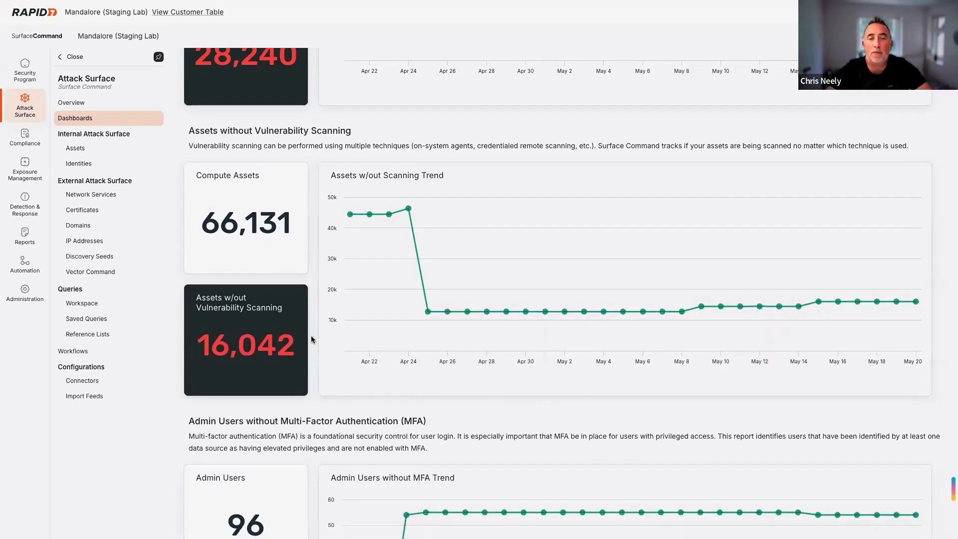
scroll(311, 339, down, 3)
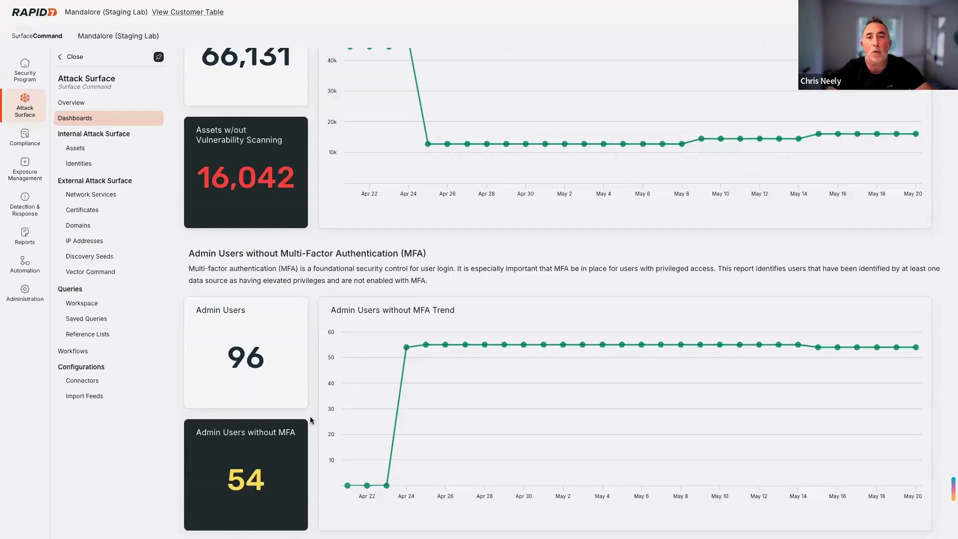
click(76, 151)
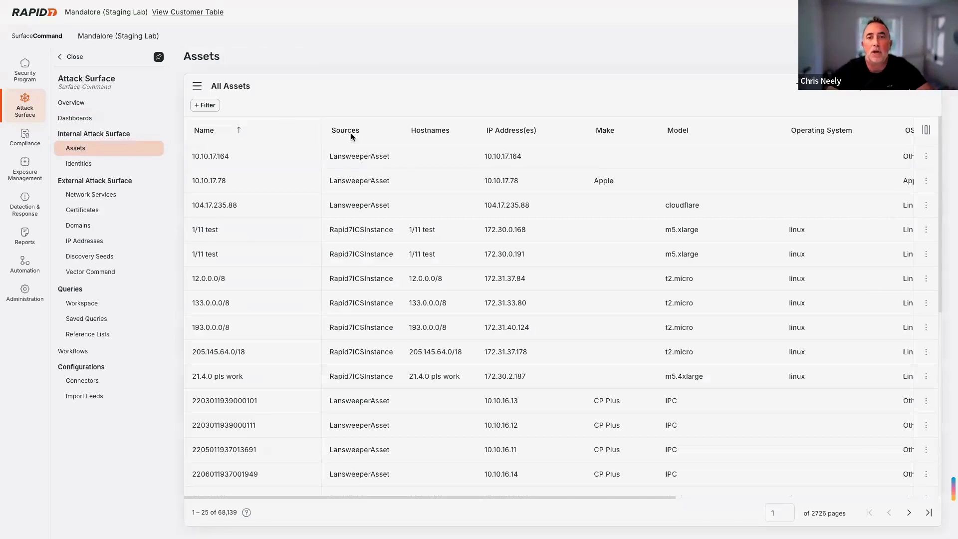
click(367, 132)
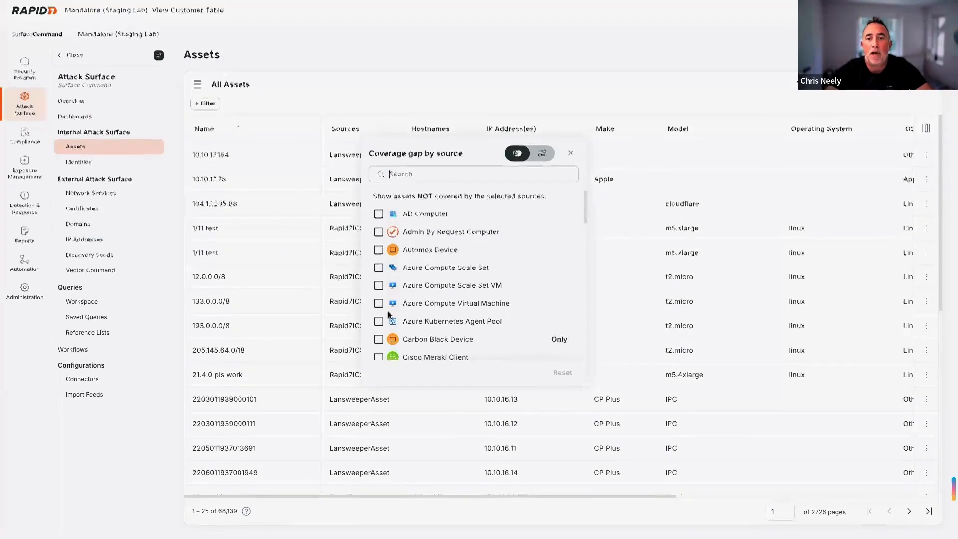
scroll(388, 313, down, 10)
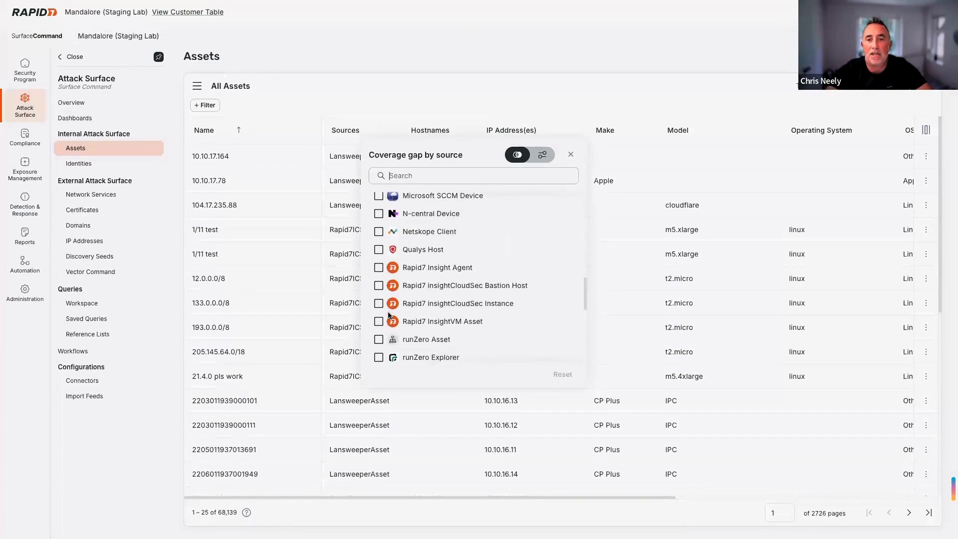
scroll(388, 313, down, 2)
click(379, 227)
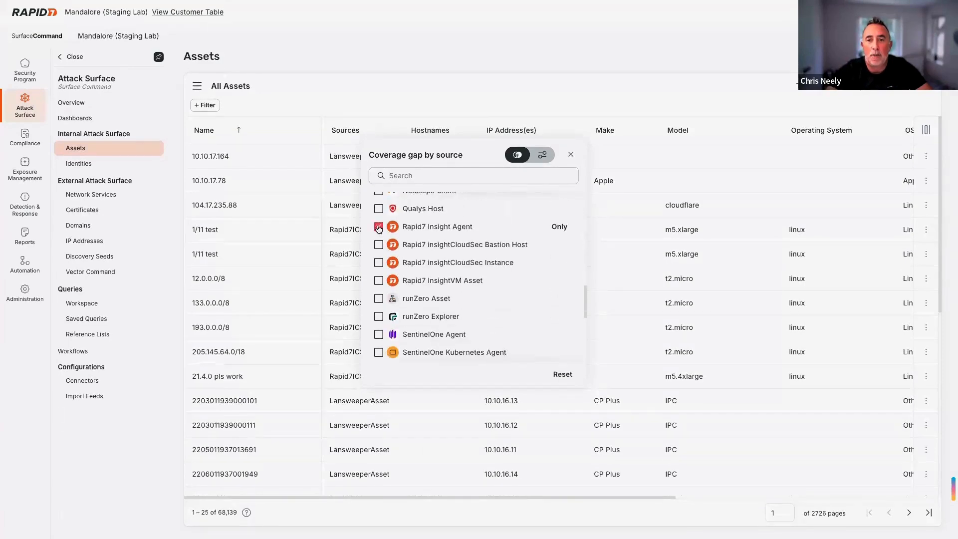
click(379, 281)
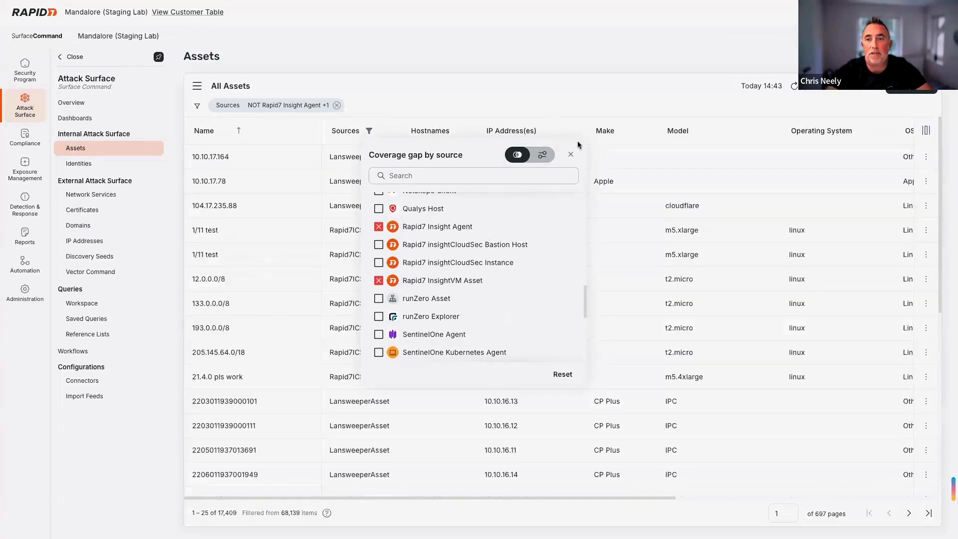
click(570, 154)
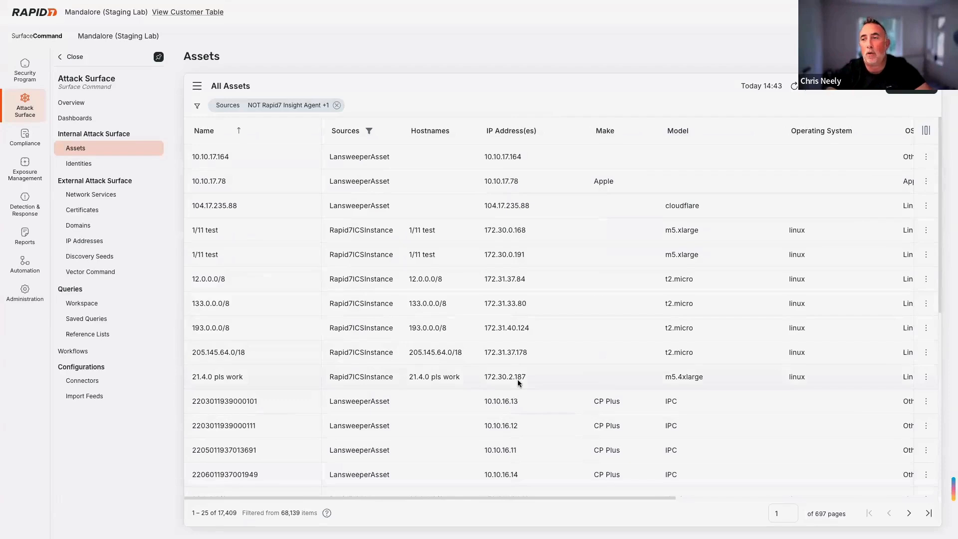
- Limit the OS Family filter to Linux, Windows and macOS
scroll(518, 383, right, 5)
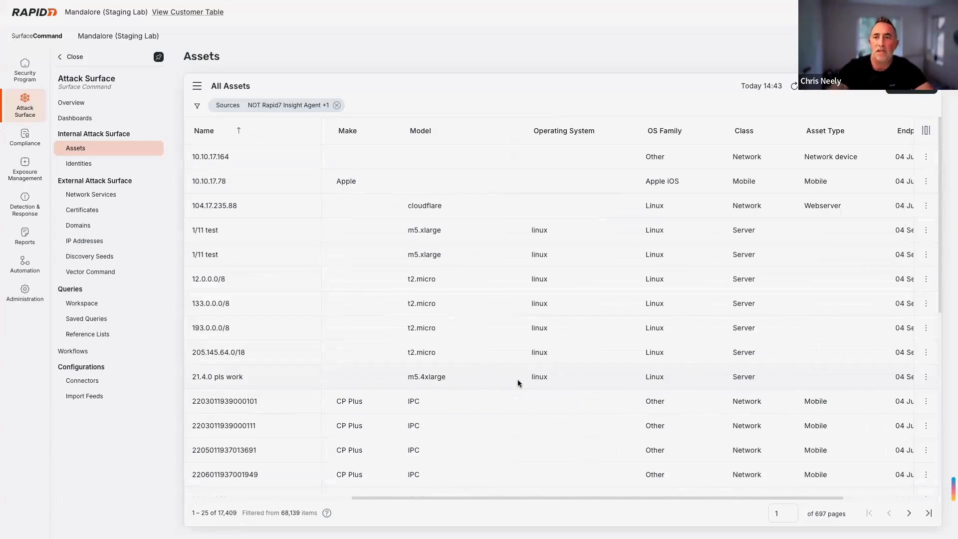
click(694, 132)
scroll(767, 324, down, 3)
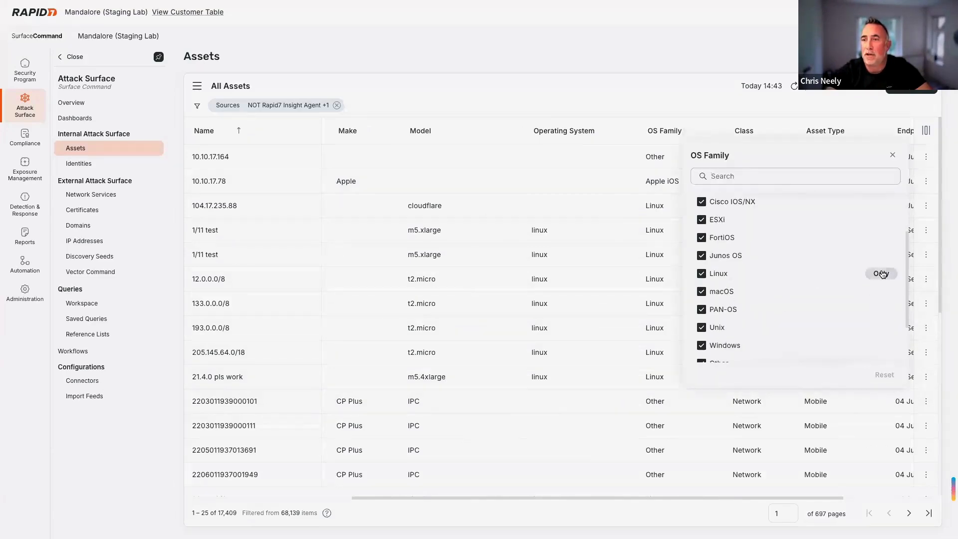
click(881, 274)
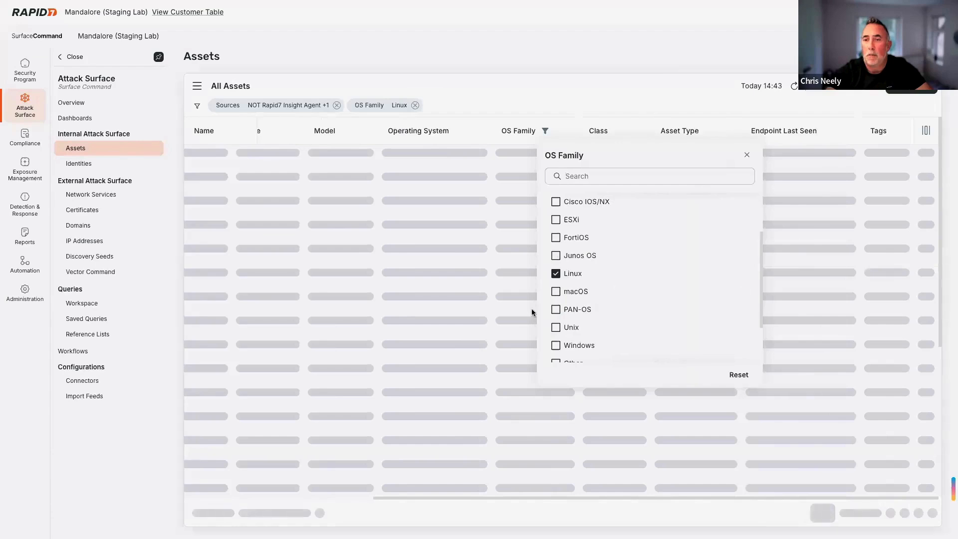
click(555, 346)
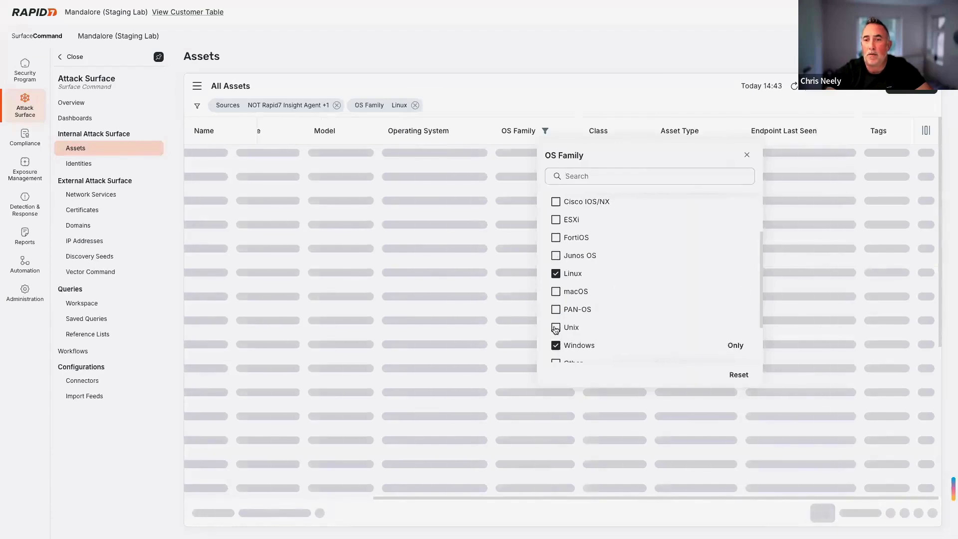
click(555, 291)
click(747, 157)
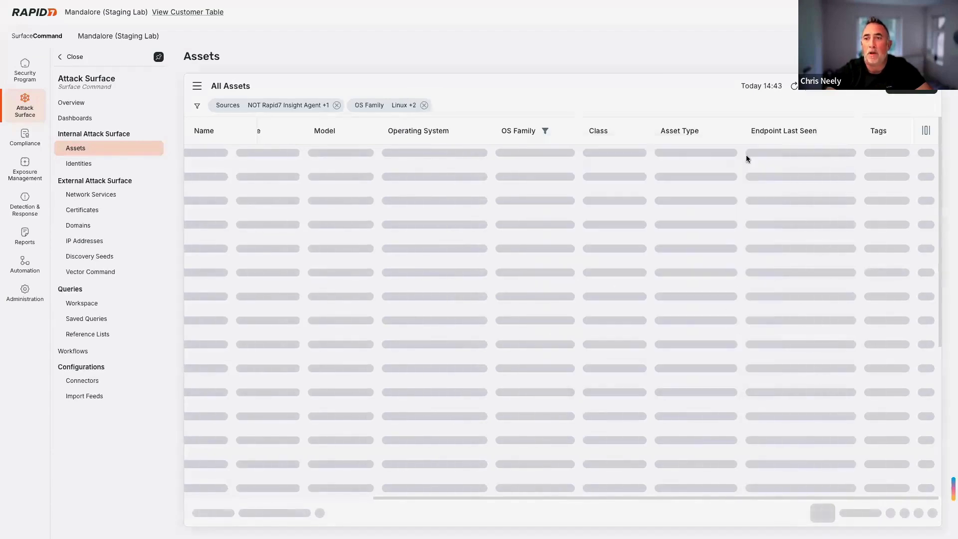
- Limit the Class filter to Server and Workstation, leaving 17,110 assets
click(618, 134)
scroll(678, 303, down, 4)
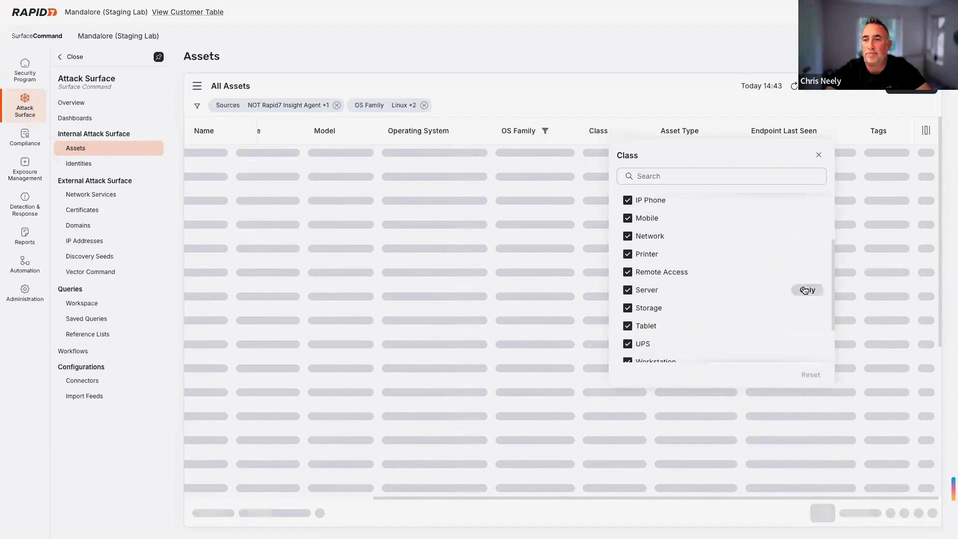
click(806, 289)
scroll(753, 327, down, 1)
click(627, 305)
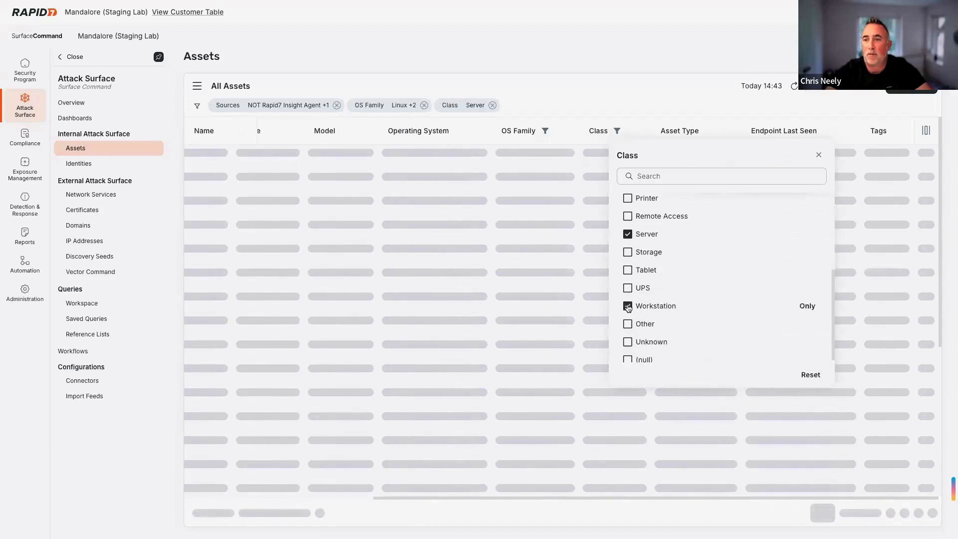
click(818, 155)
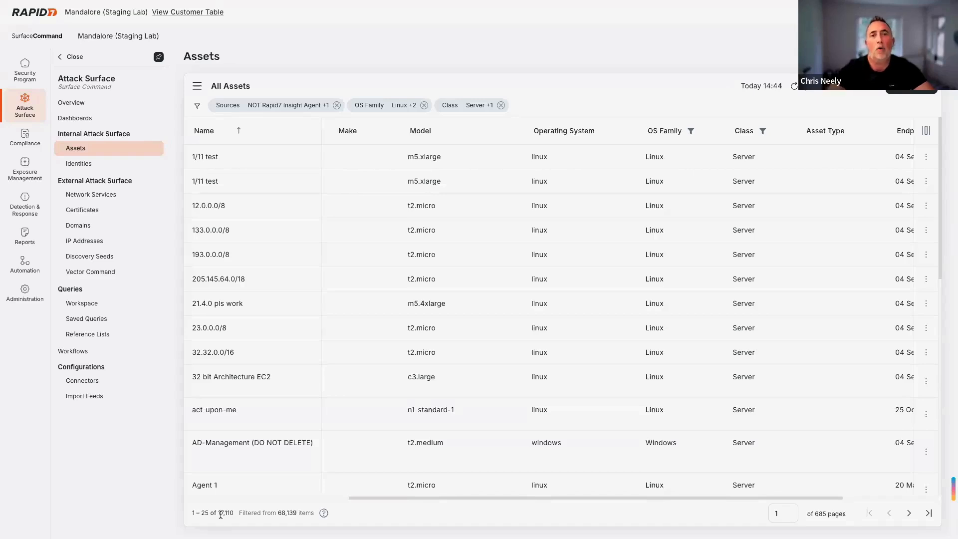
- Add an Endpoint Last Seen filter for the last 30 days, leaving 15,912 assets
scroll(641, 334, right, 3)
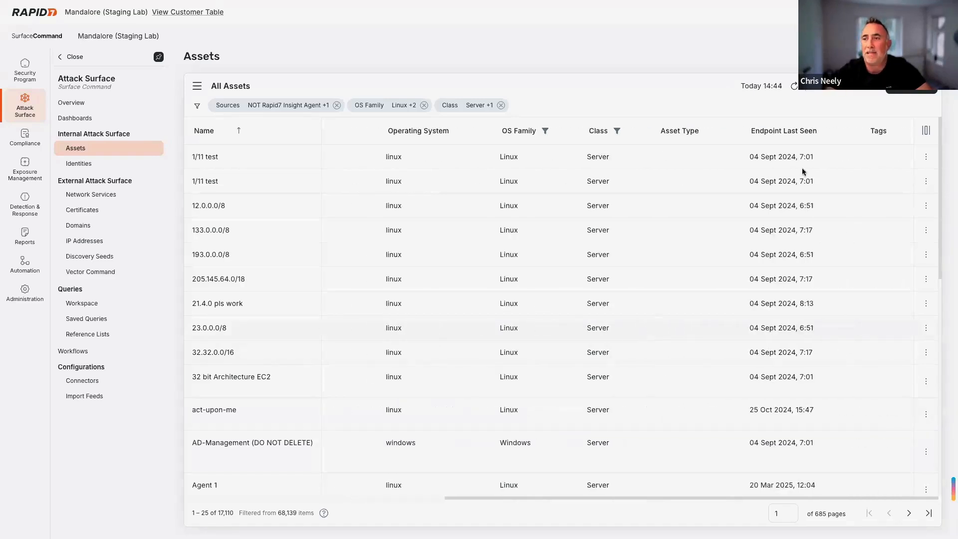
click(827, 130)
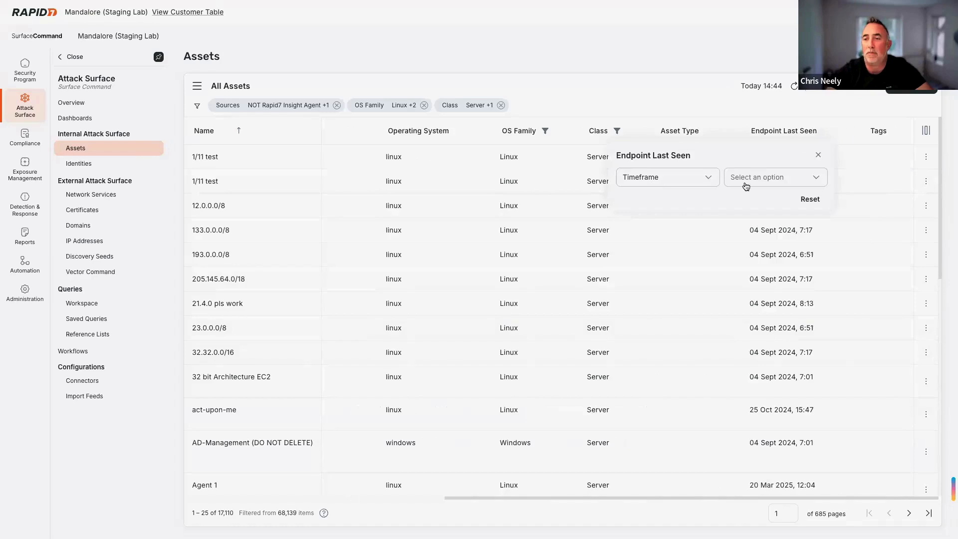
click(766, 181)
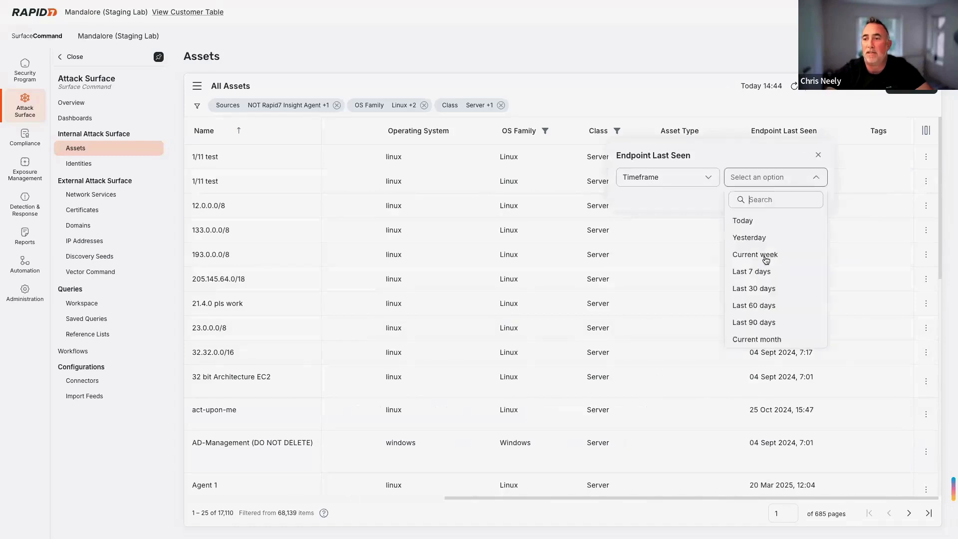
click(767, 289)
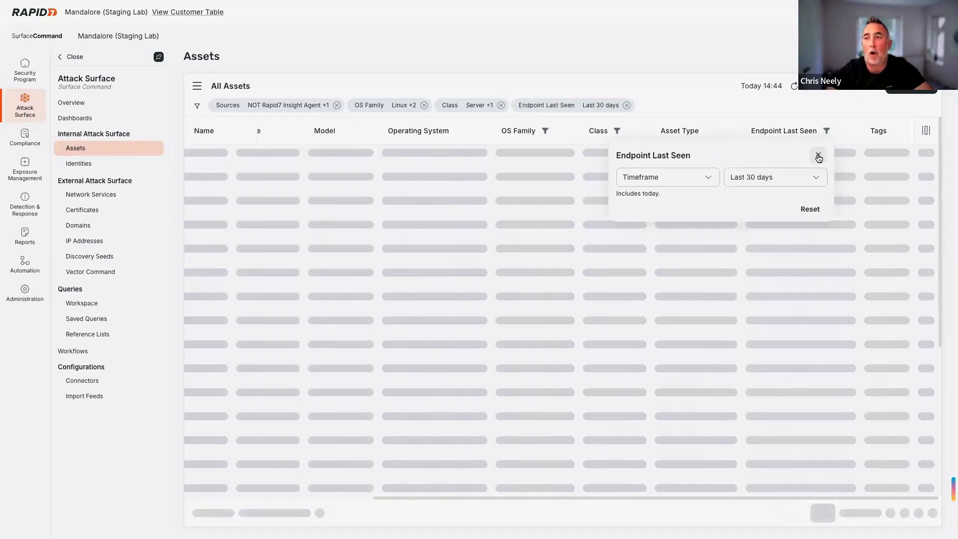
click(818, 156)
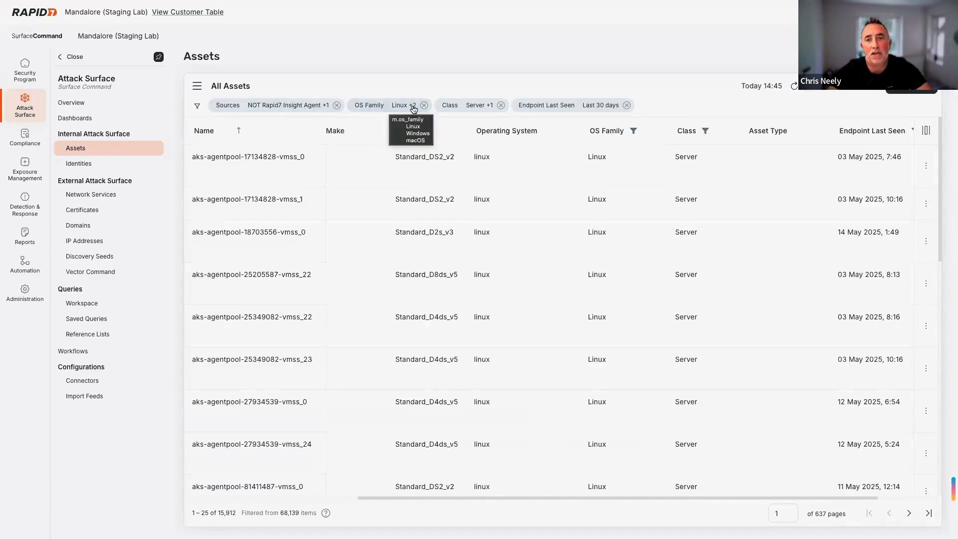
mouse_move(413, 109)
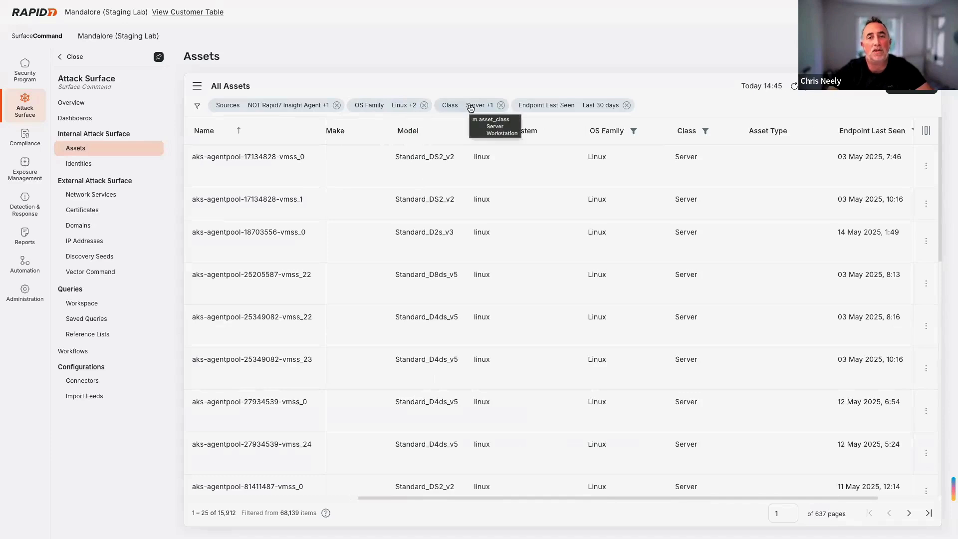
mouse_move(558, 108)
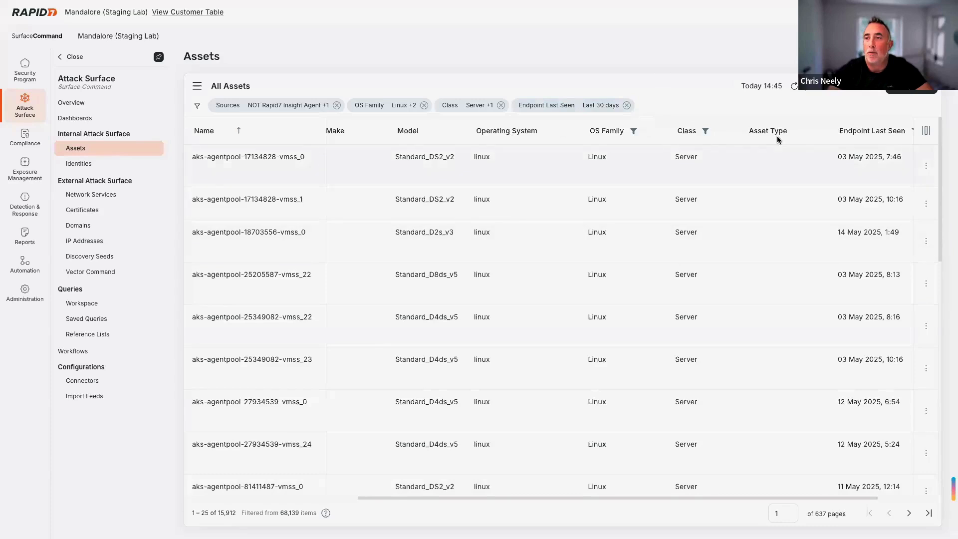
- Open the filtered assets as a Workspace Query of Assets and run it
click(817, 86)
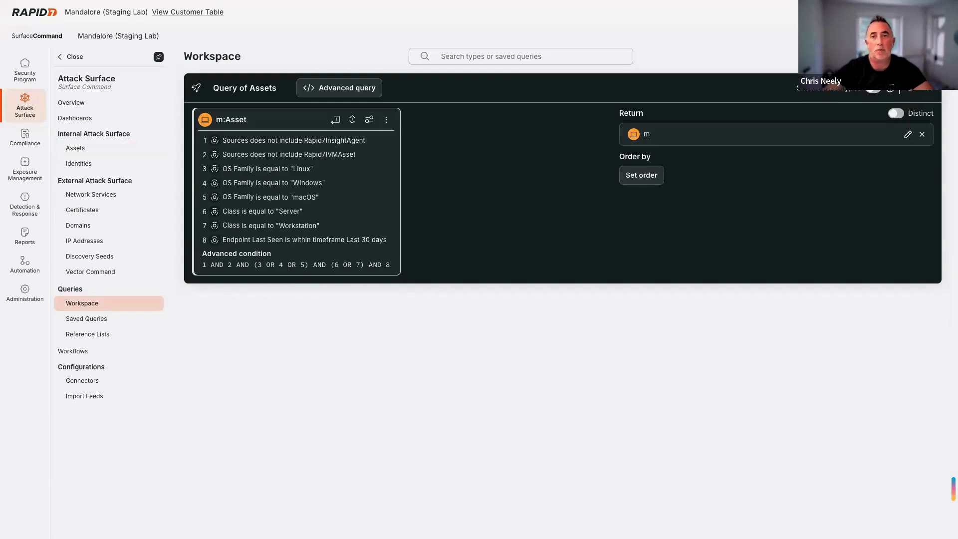
click(912, 88)
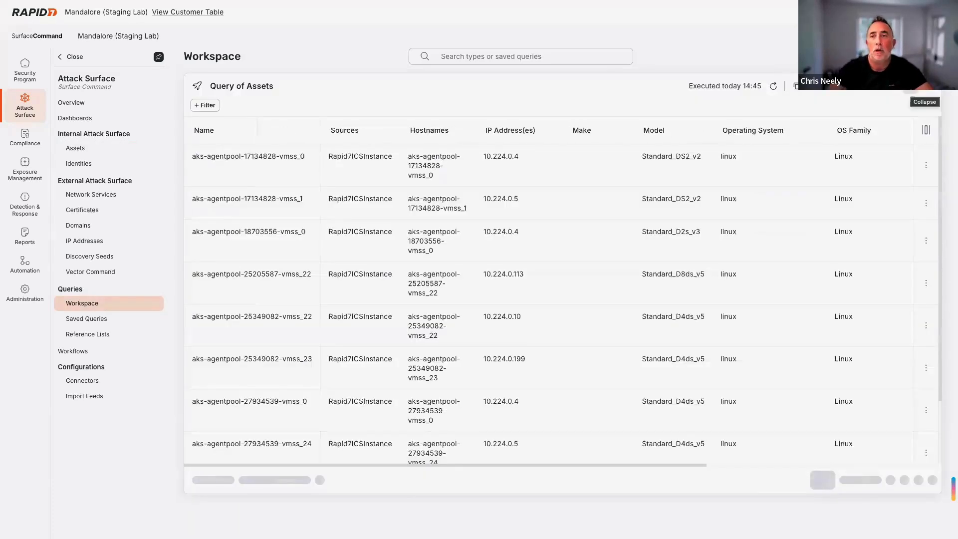
- Save the query as 'Insight Agent Coverage Gap' with Create widgets switched on
click(924, 103)
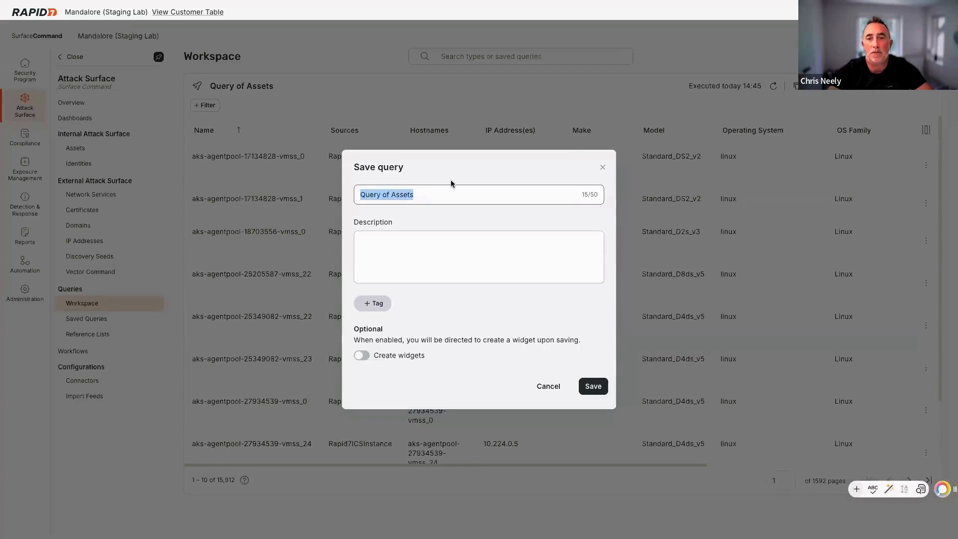
text(Insight)
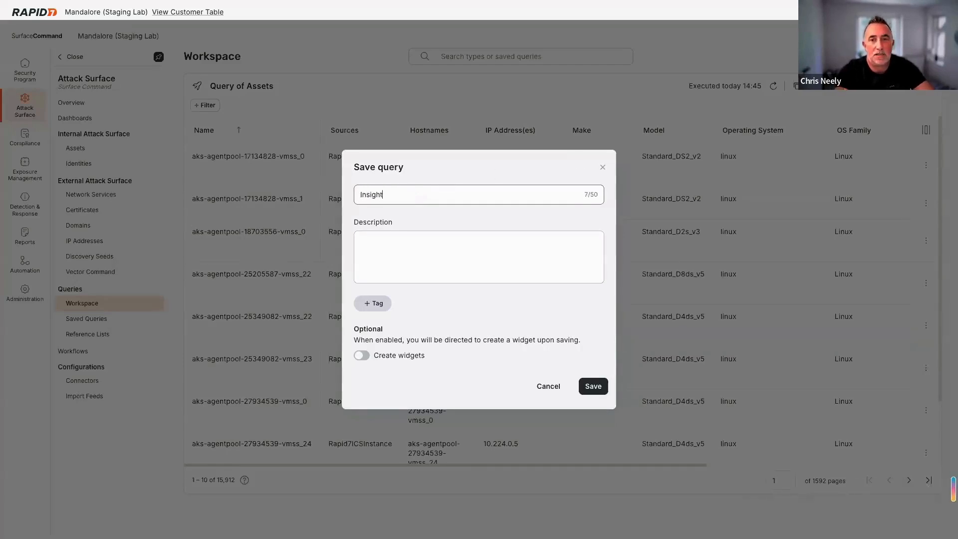
text(s Agent)
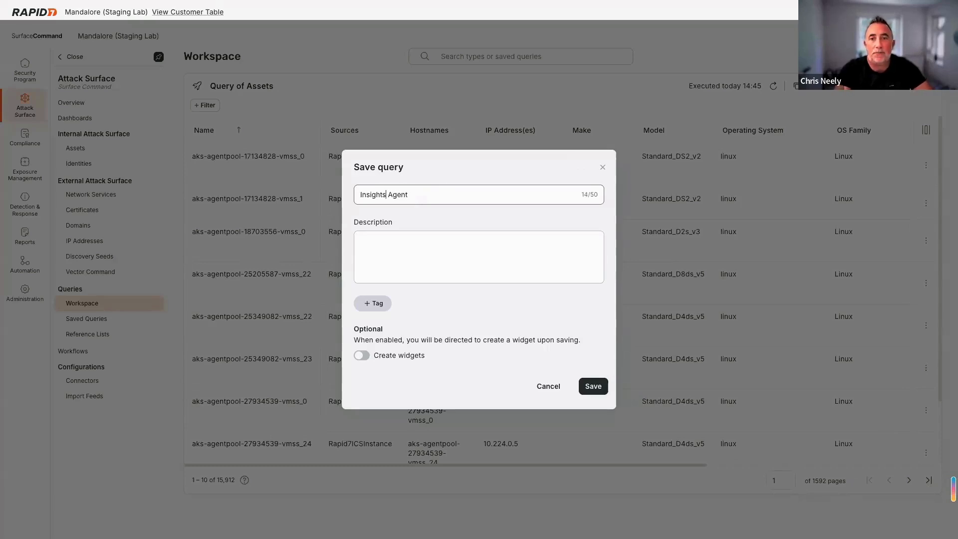
key(BackSpace)
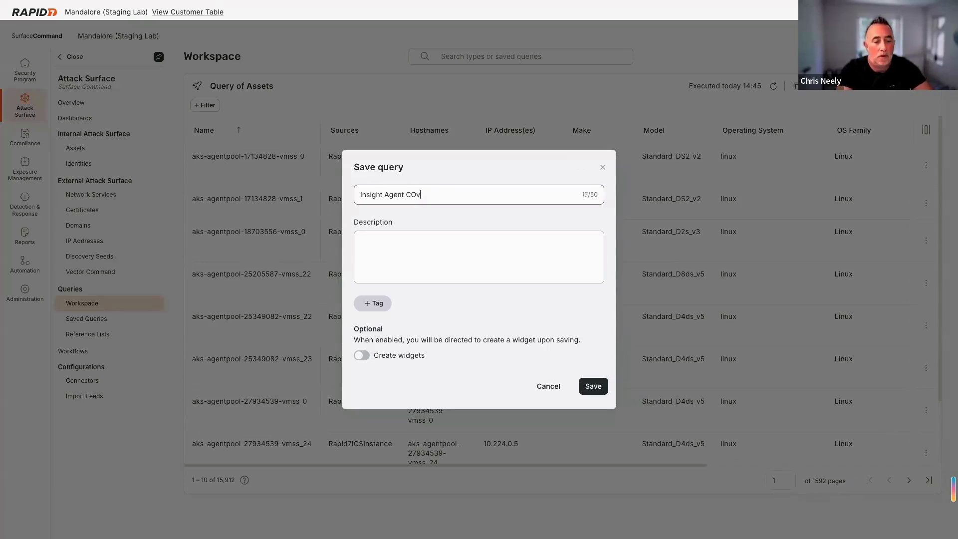
text(COverage Gap)
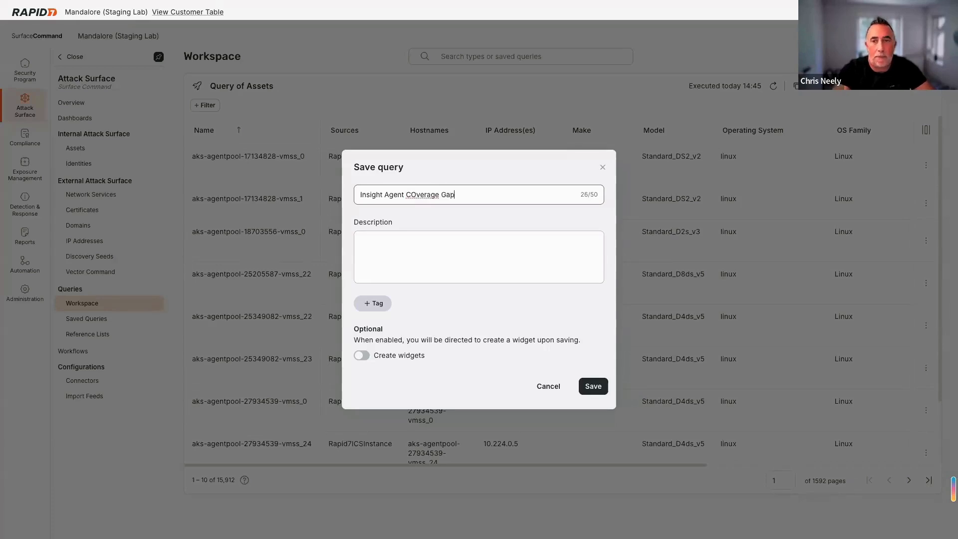
click(414, 195)
key(BackSpace)
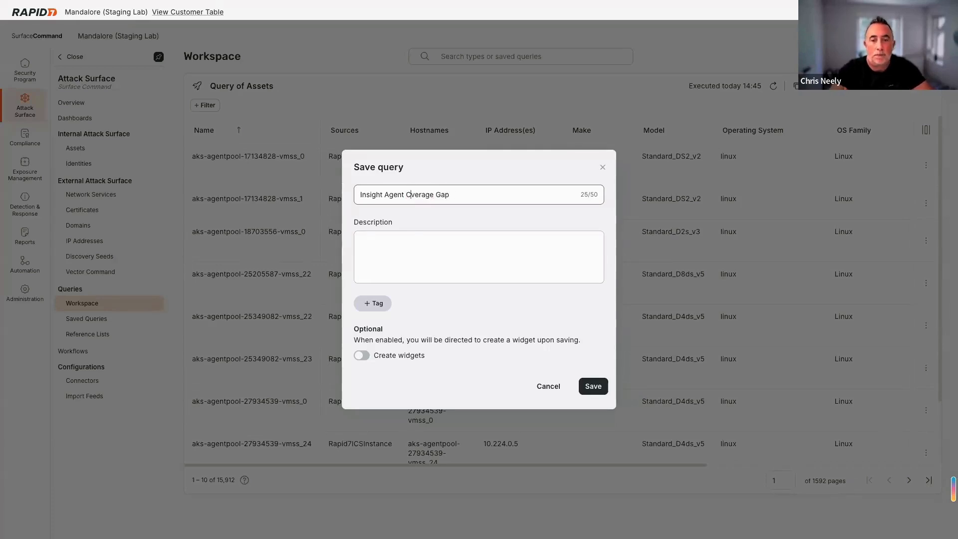
text(o)
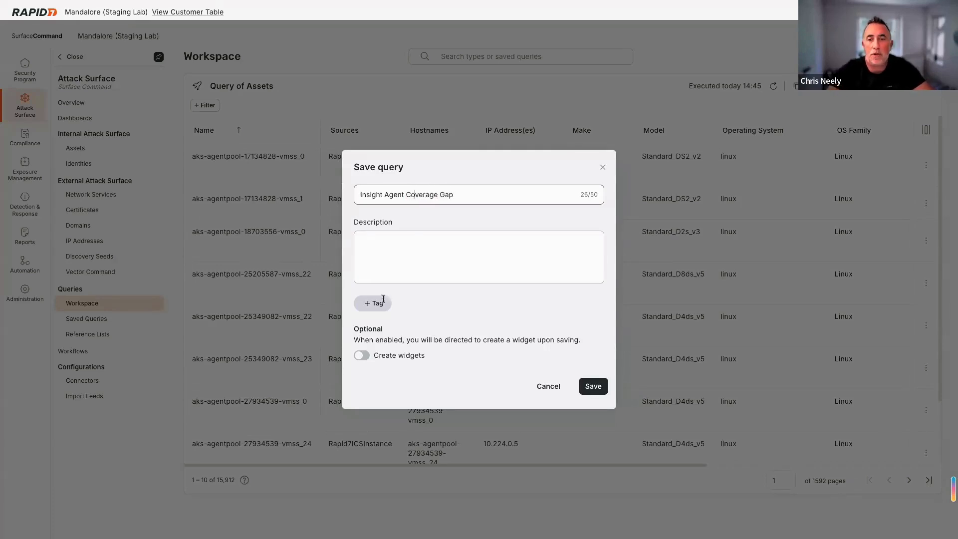
click(366, 357)
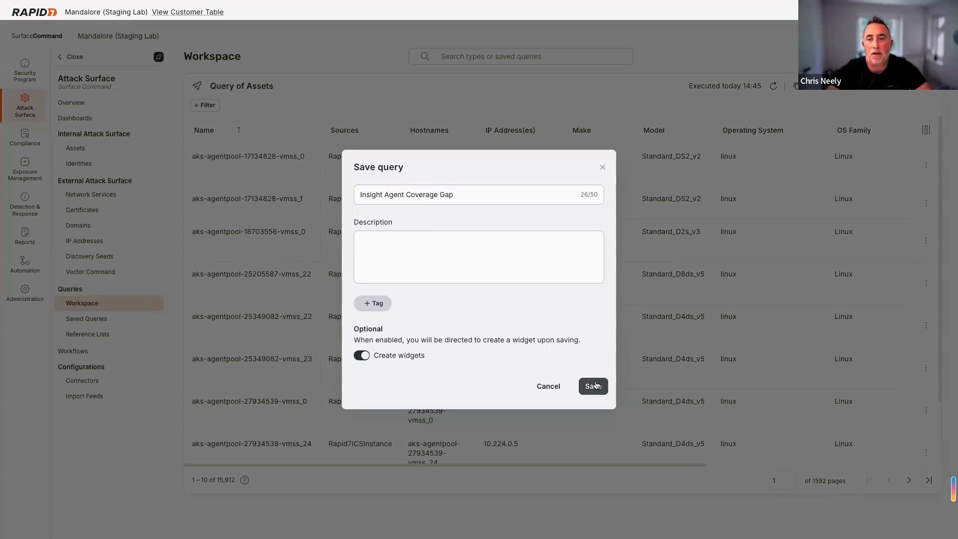
click(599, 385)
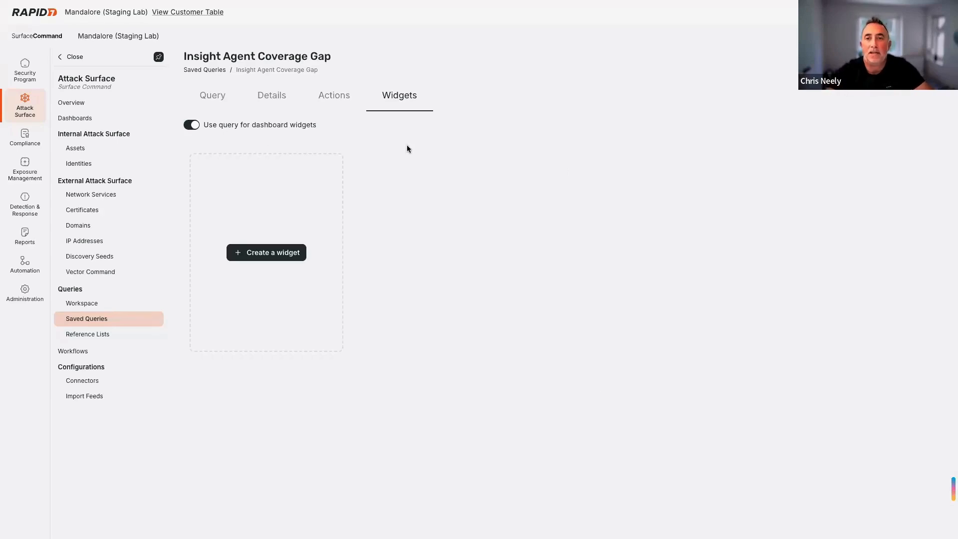
- Save a Number widget 'Insight Agent Coverage Gap' showing 15,912, then begin another widget
click(283, 252)
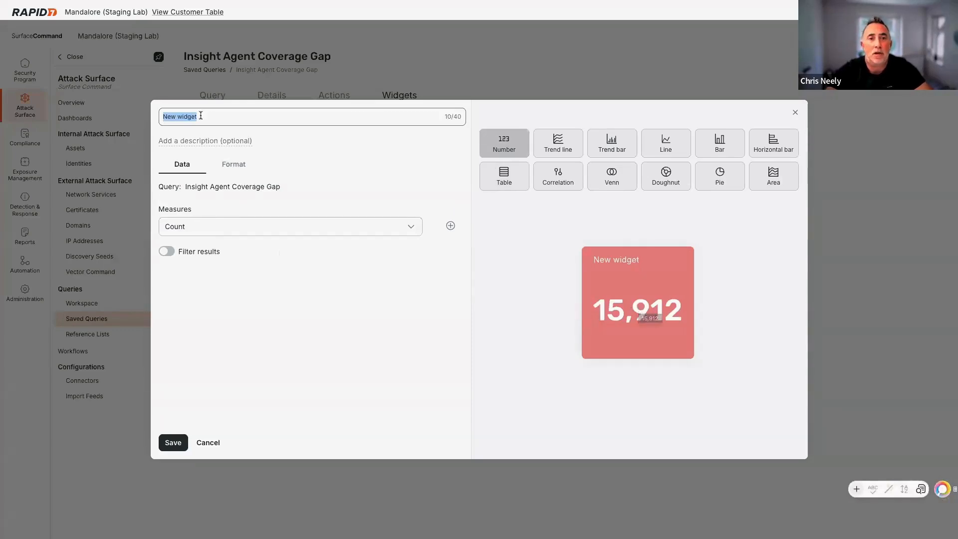
text(Insigh)
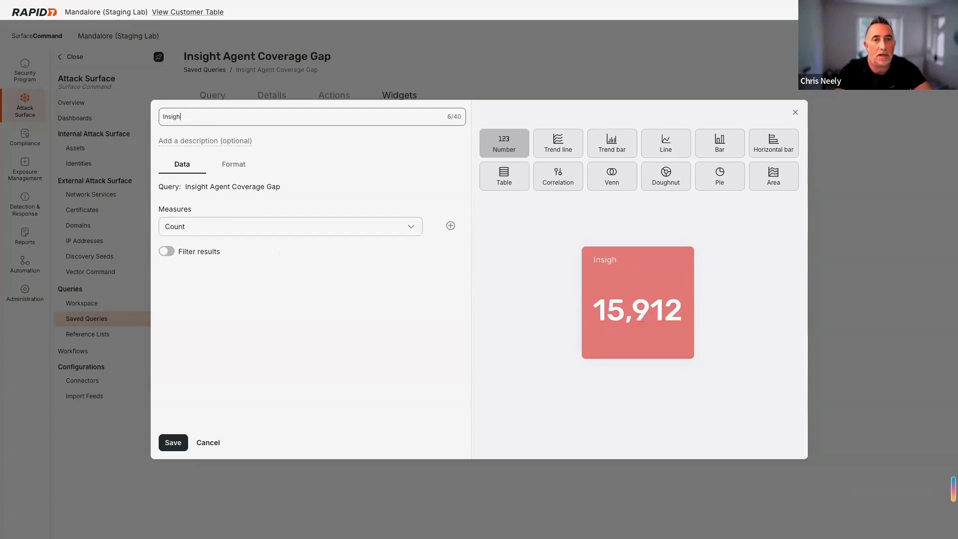
text(t Agent Cov)
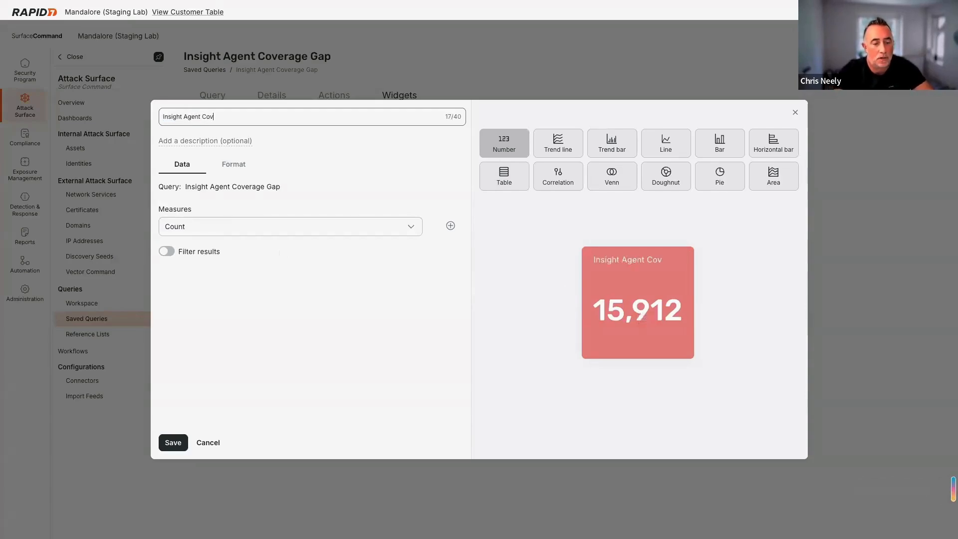
text(erage Gap)
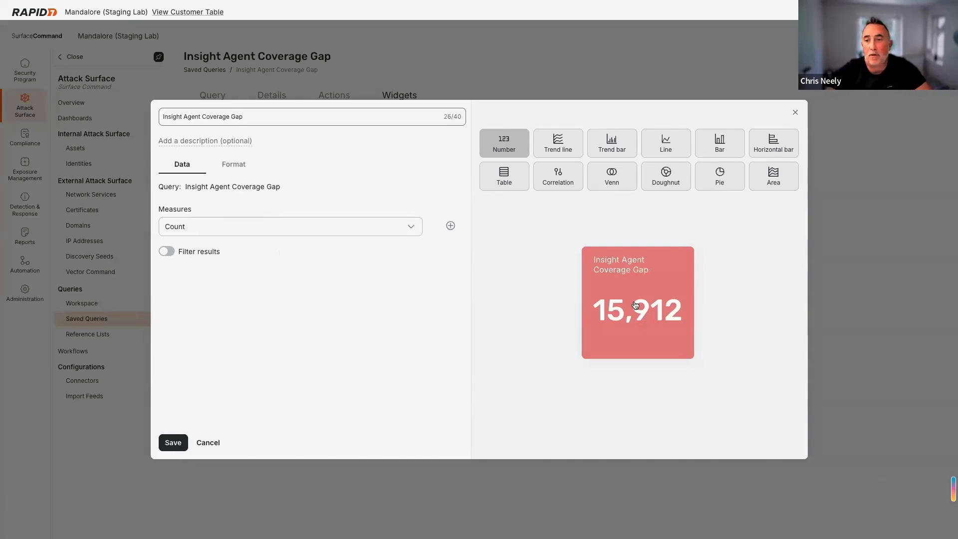
click(176, 442)
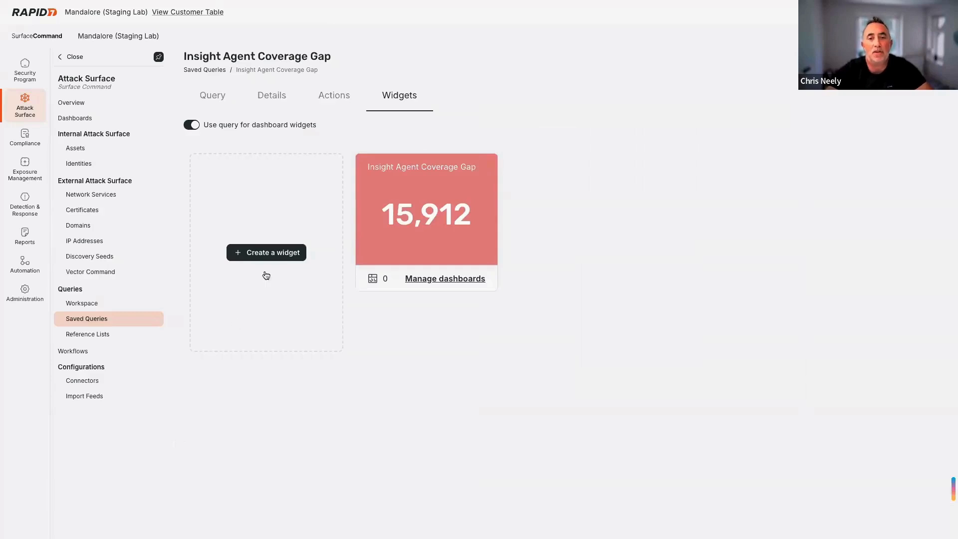
click(271, 253)
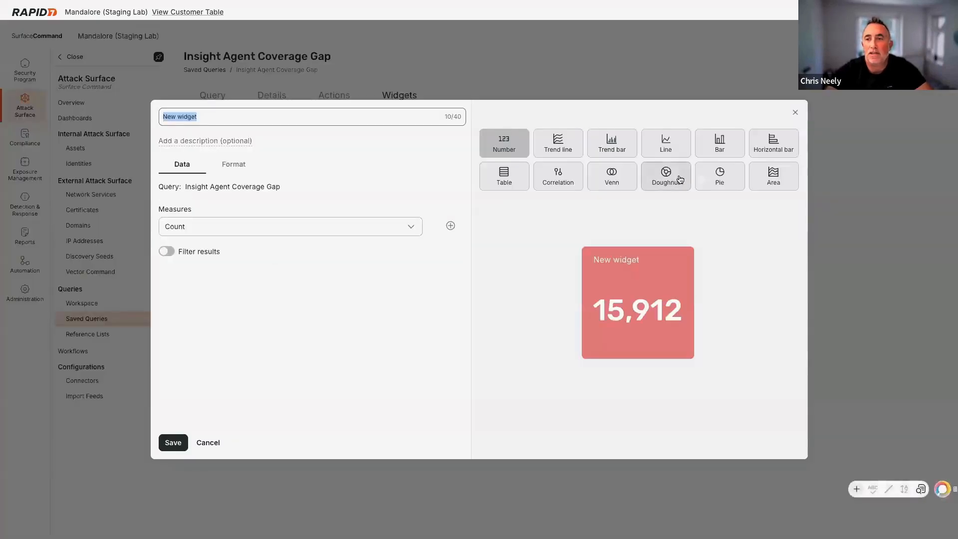
- Make the widget a Pie titled 'Insight Agent Coverage Gap by OS', split by OS Family
click(730, 180)
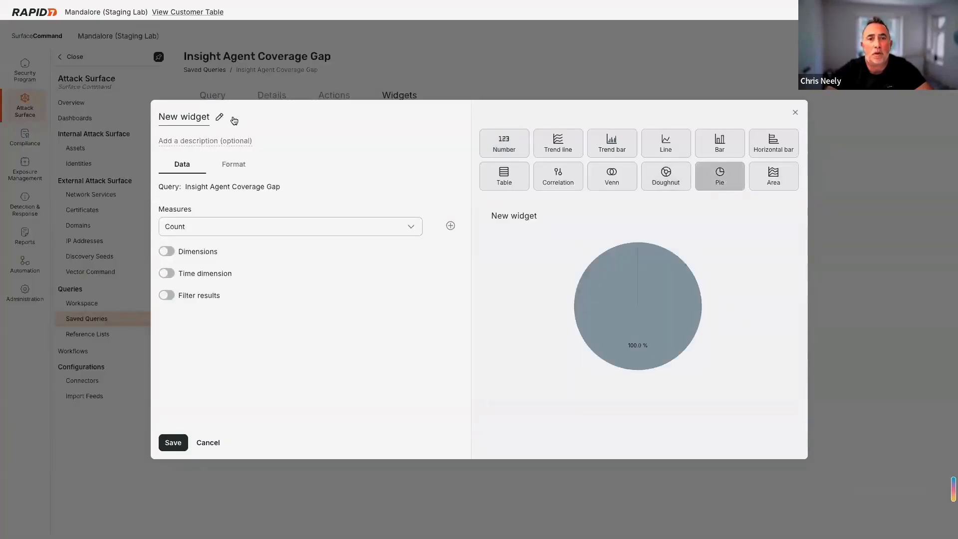
click(219, 116)
text(Ins)
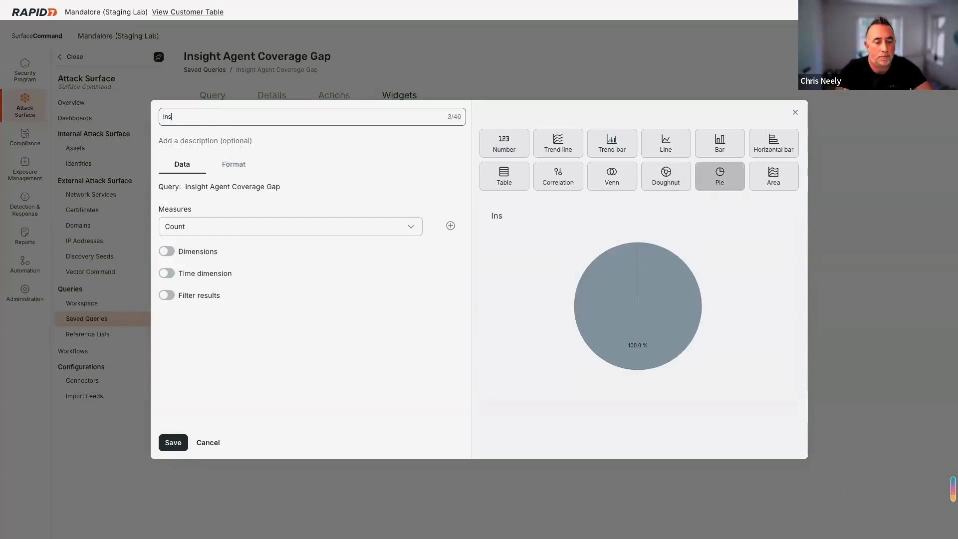
text(ight Agent Coverage G)
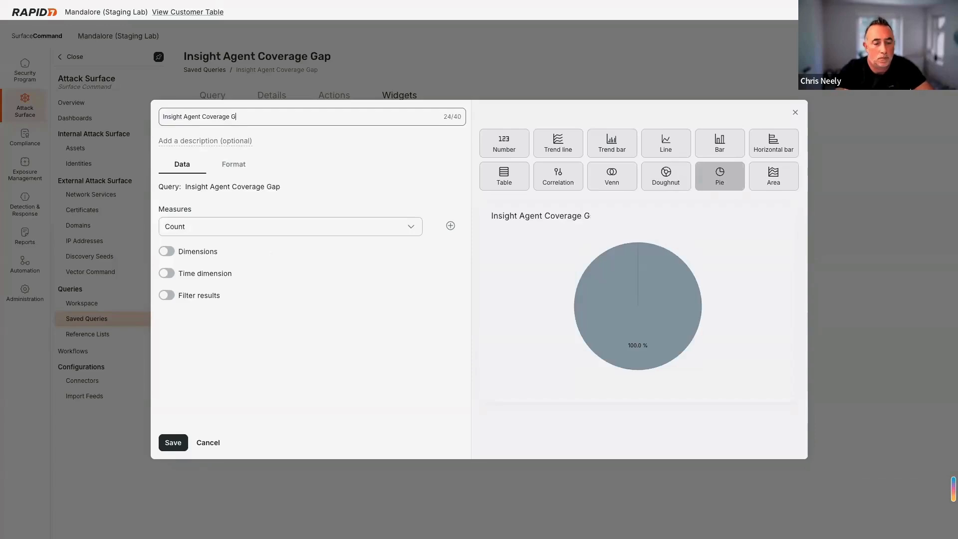
text(ap by OS)
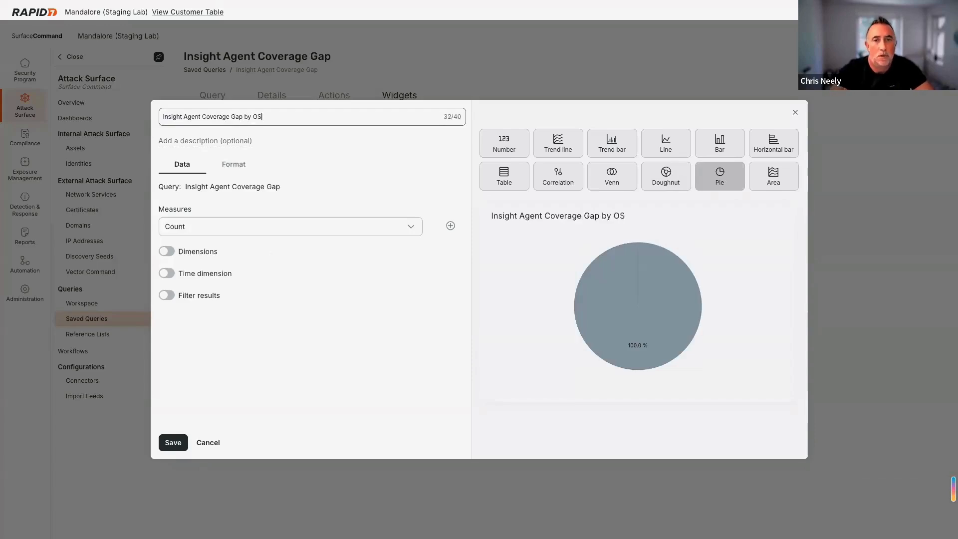
click(166, 251)
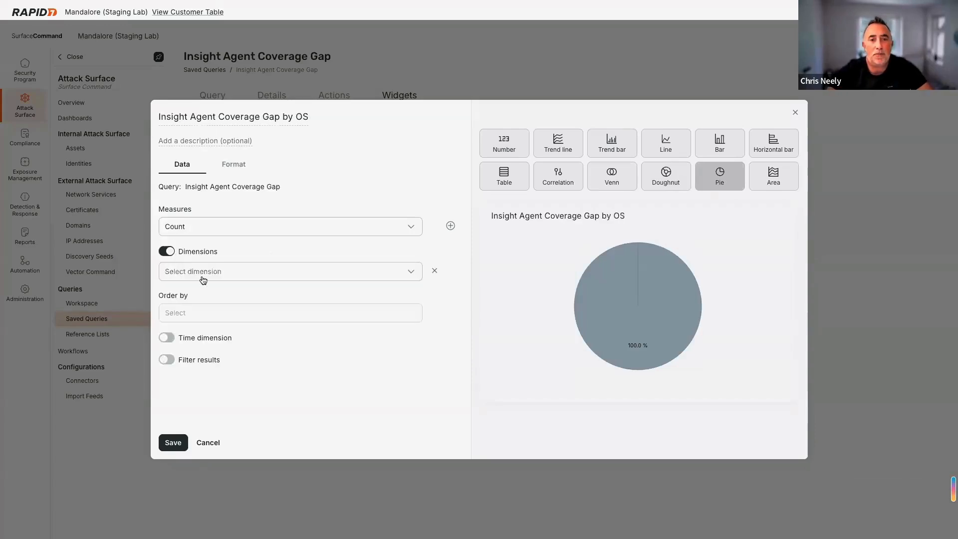
click(203, 272)
text(OS)
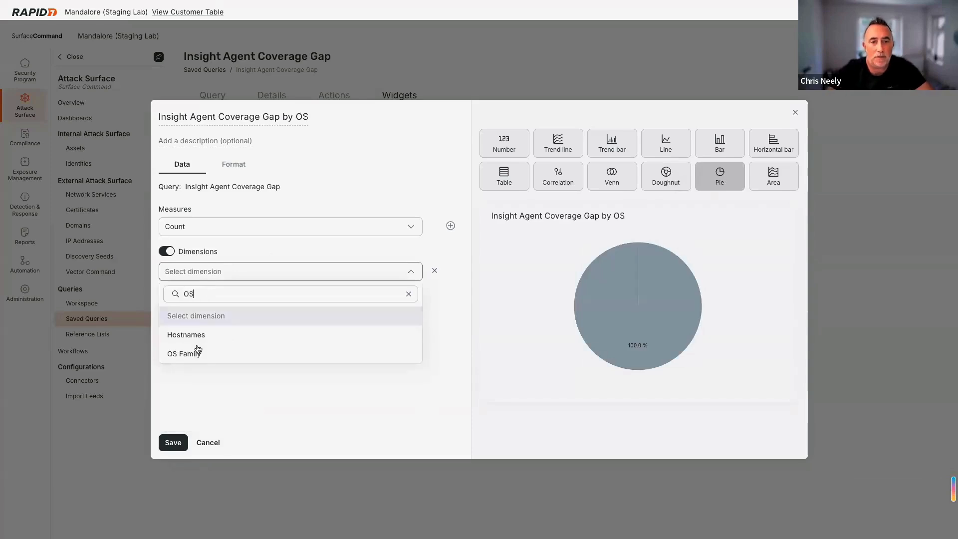
click(197, 353)
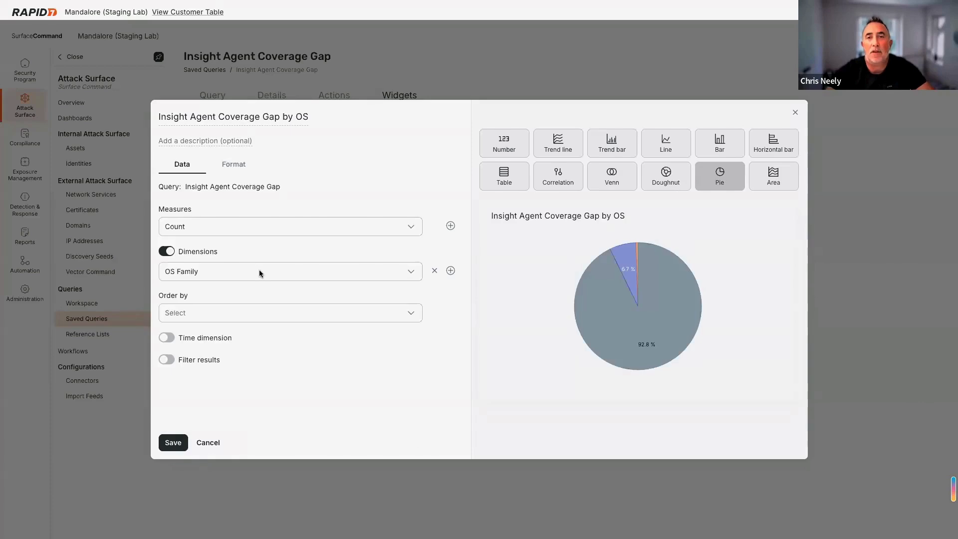
click(232, 165)
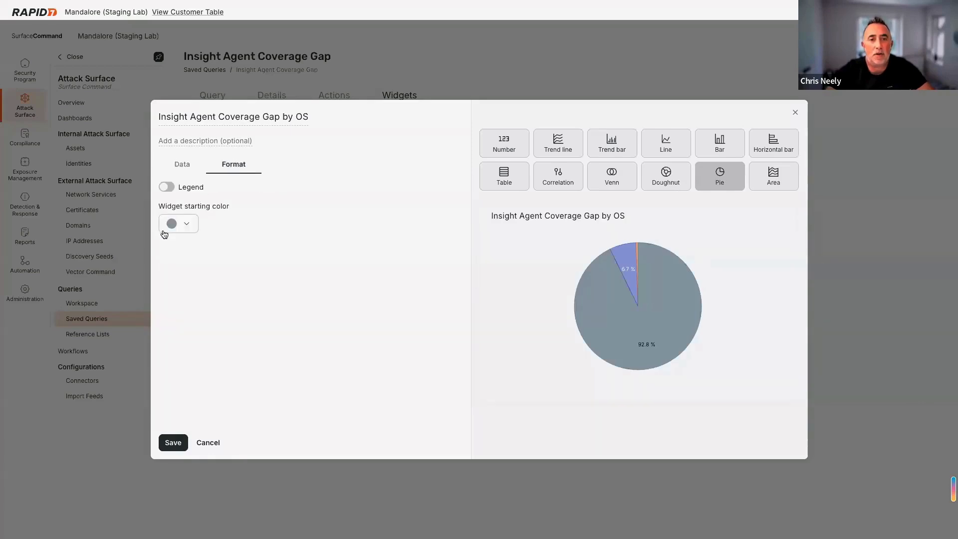
- Give the pie a left-side legend and orange starting colour, then save it
click(166, 189)
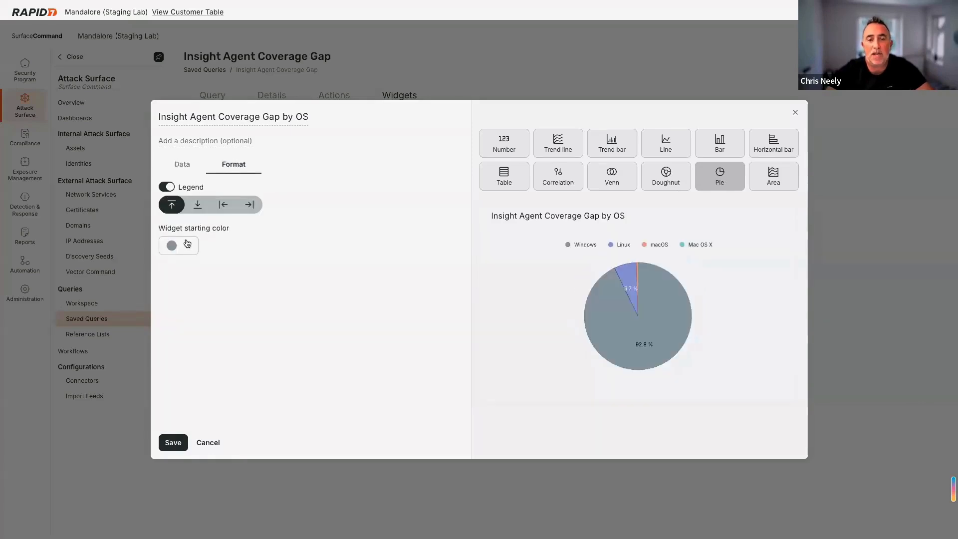
click(223, 204)
click(189, 246)
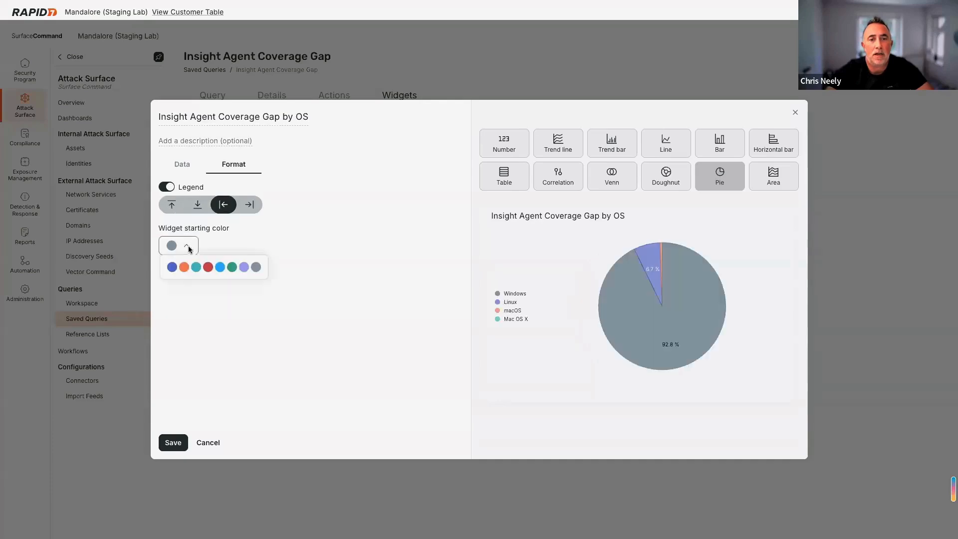
click(184, 267)
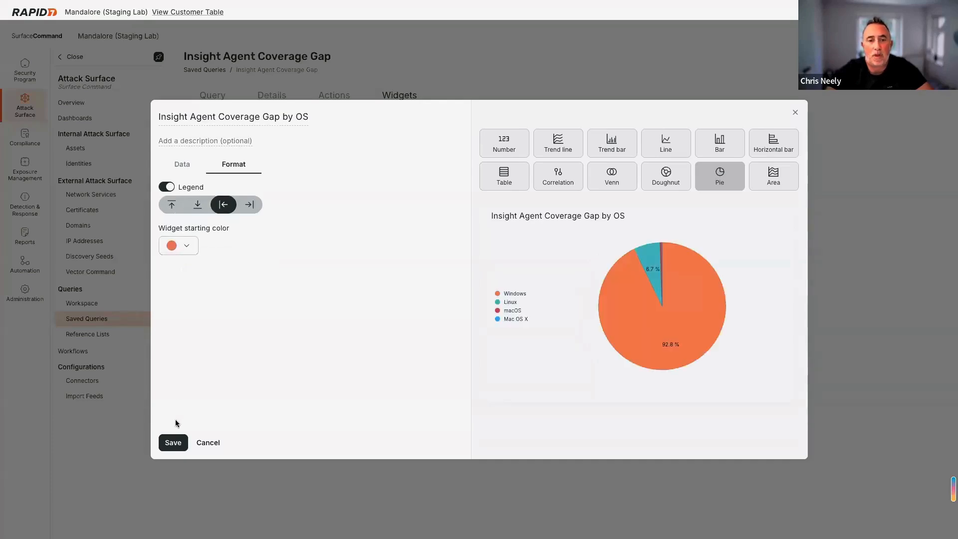
mouse_move(629, 345)
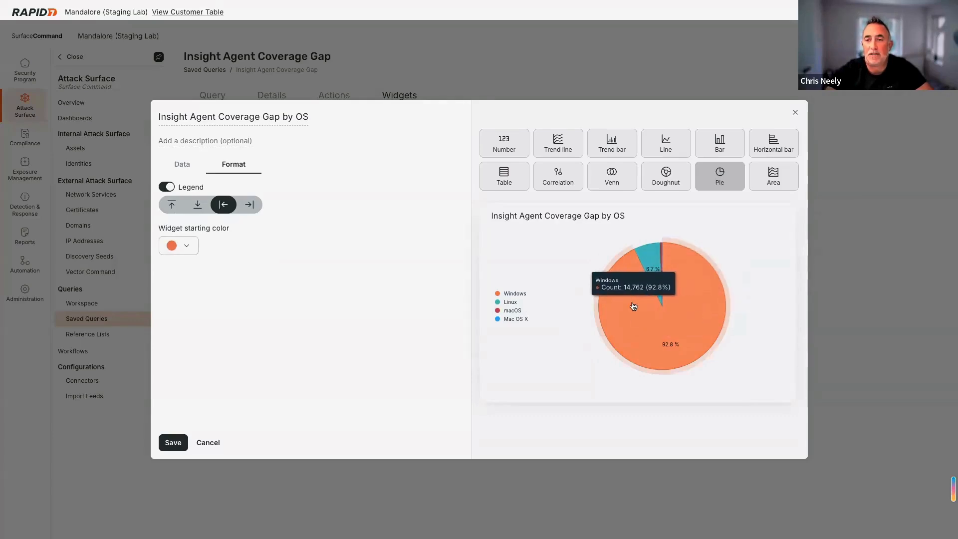
click(169, 444)
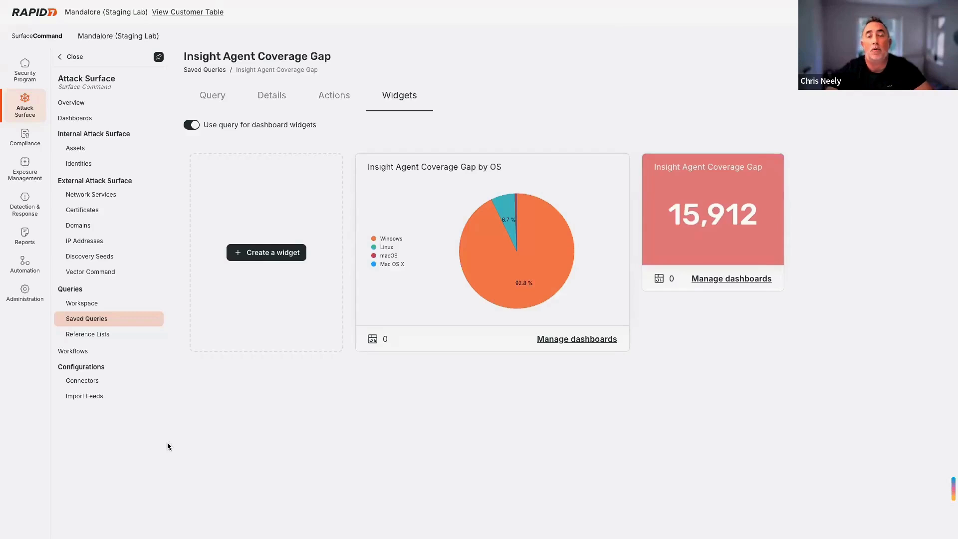
- Start a new Trend line widget titled 'Insight Agent Coverage Gap Trend'
click(264, 252)
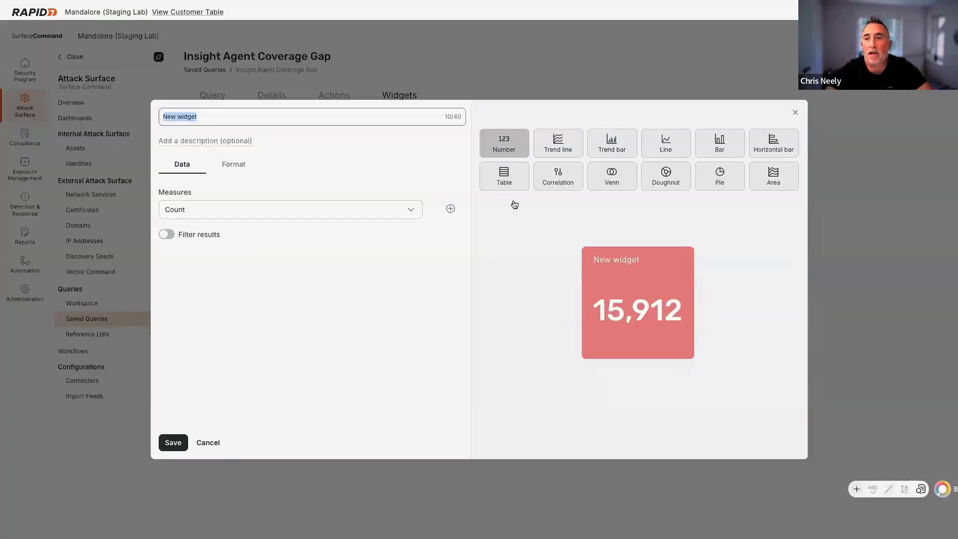
click(567, 149)
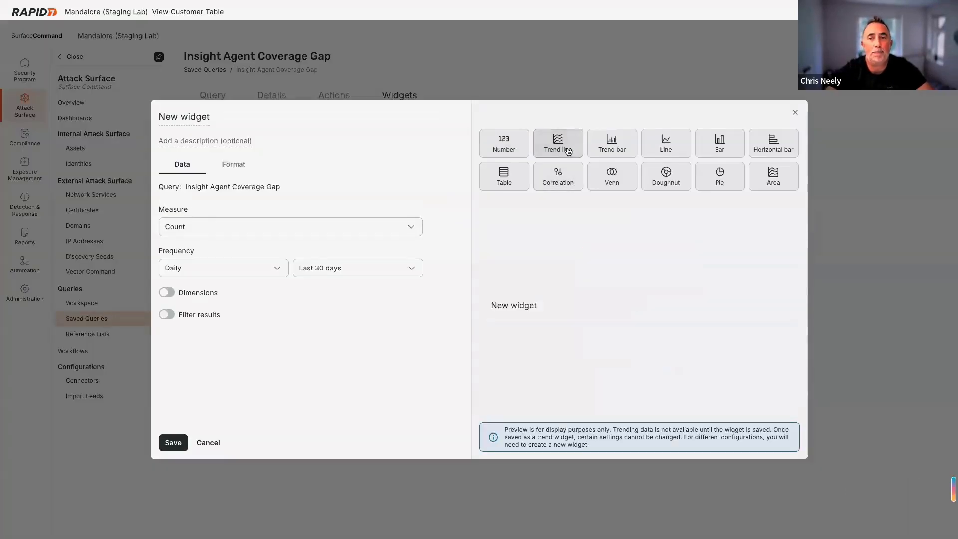
click(208, 116)
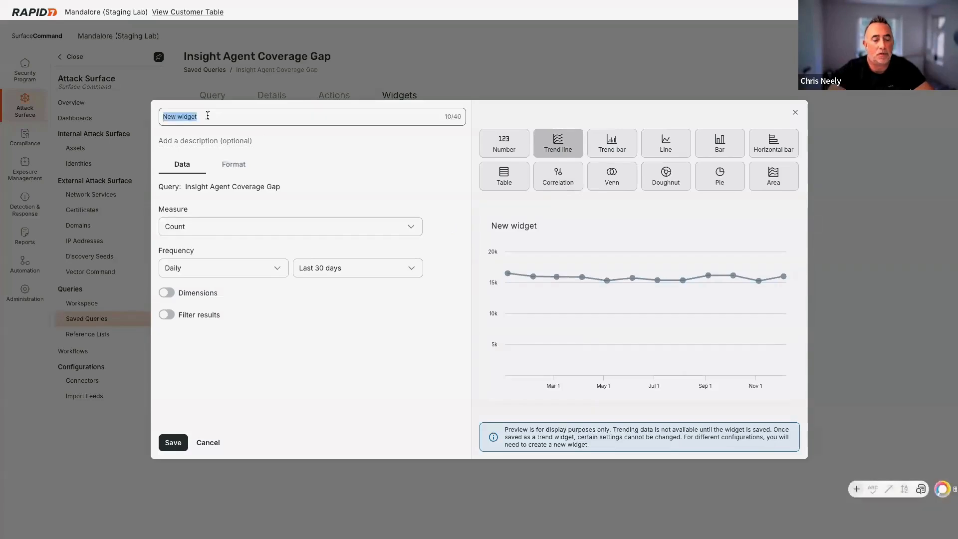
text(Insighr)
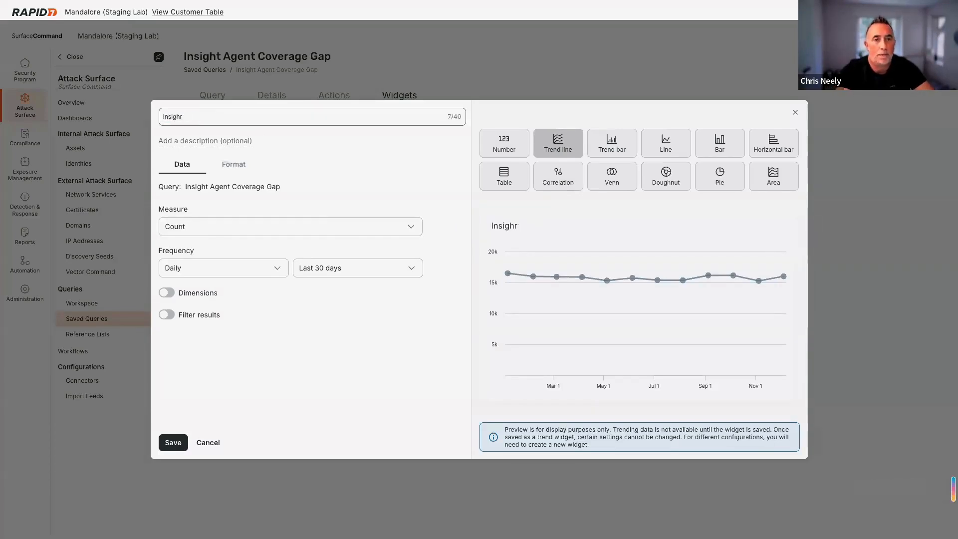
key(BackSpace)
text(t AGen)
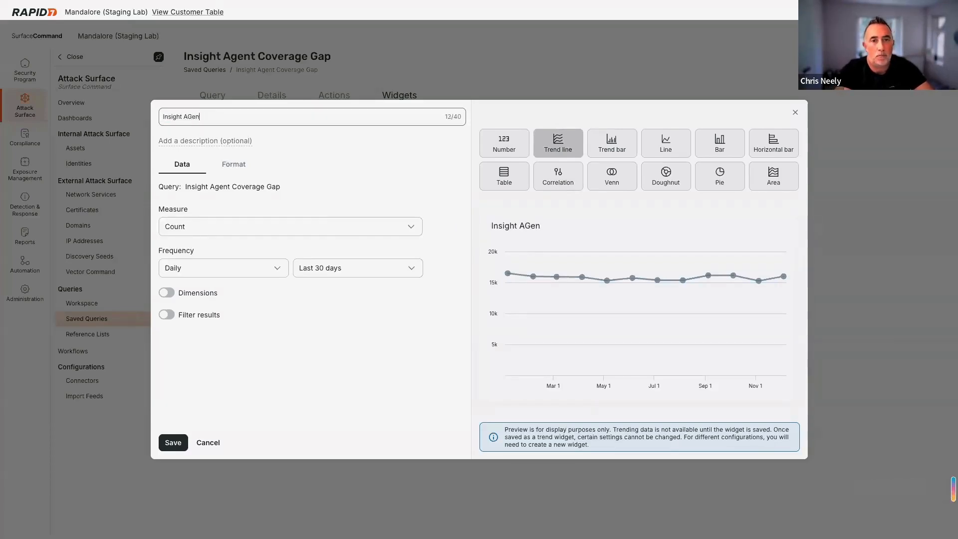
text(gent C)
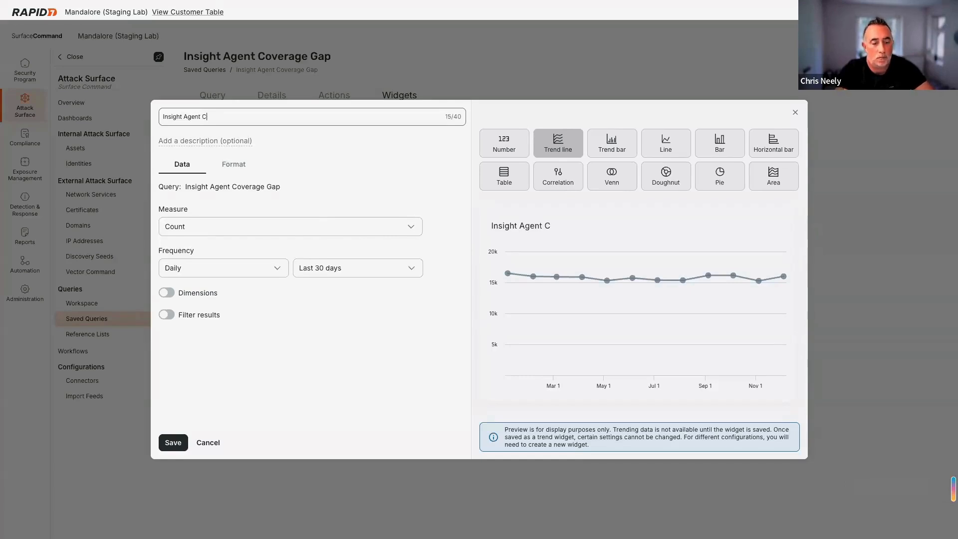
text(overage Gap)
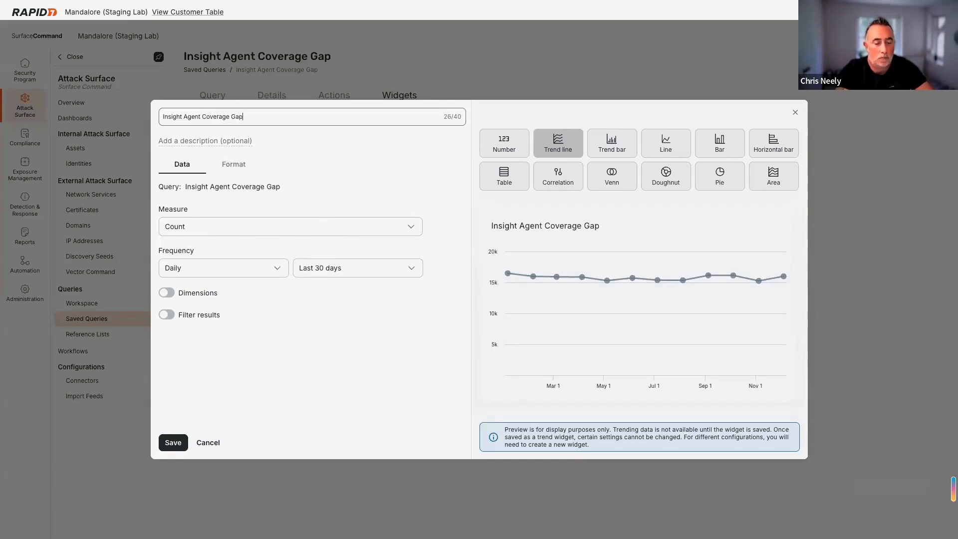
text( Trend)
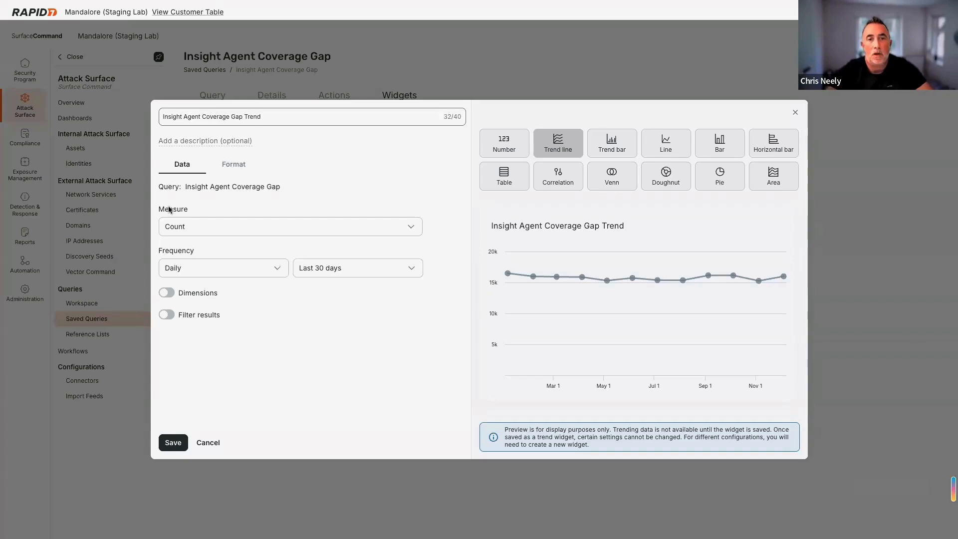
- Enable Dimensions and split the trend by Class instead of OS Family
click(167, 293)
click(204, 314)
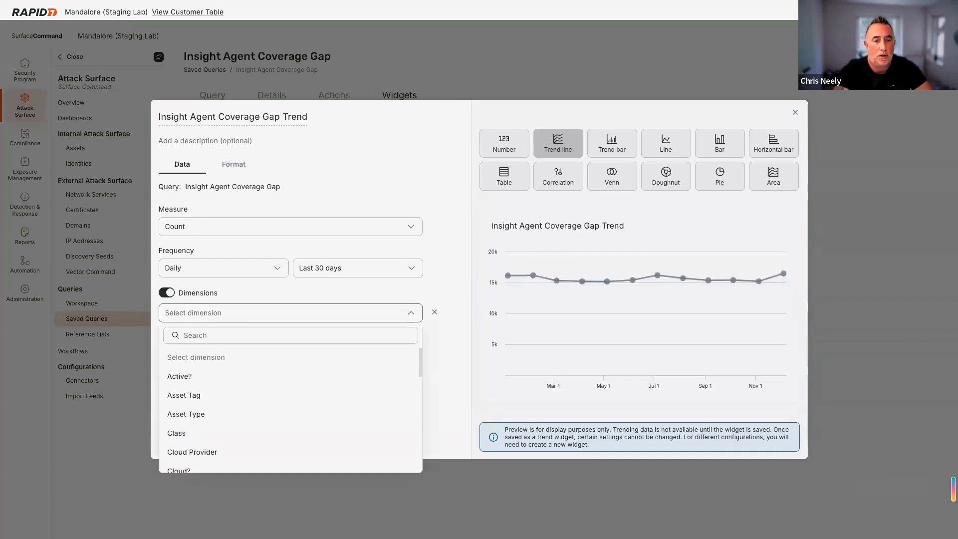
text(OS)
click(189, 394)
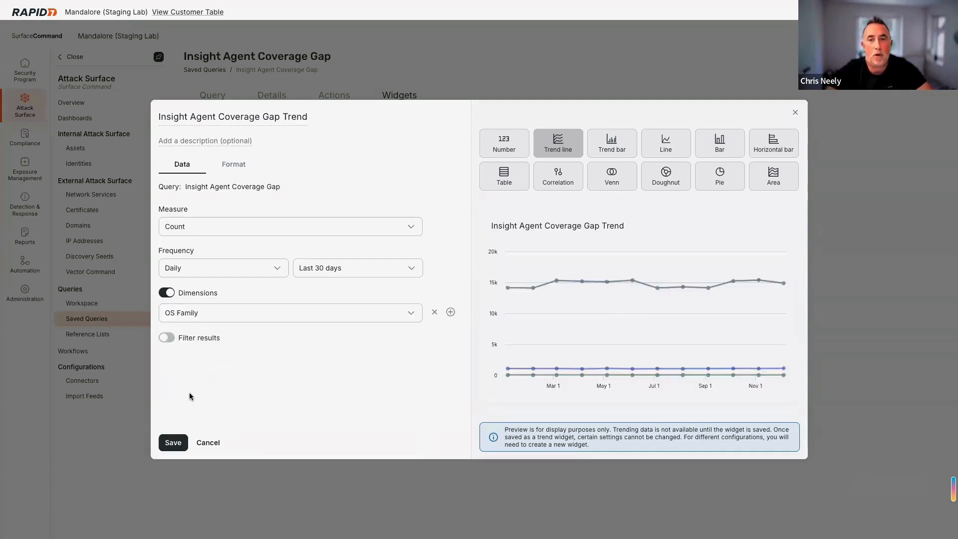
click(210, 315)
text(class)
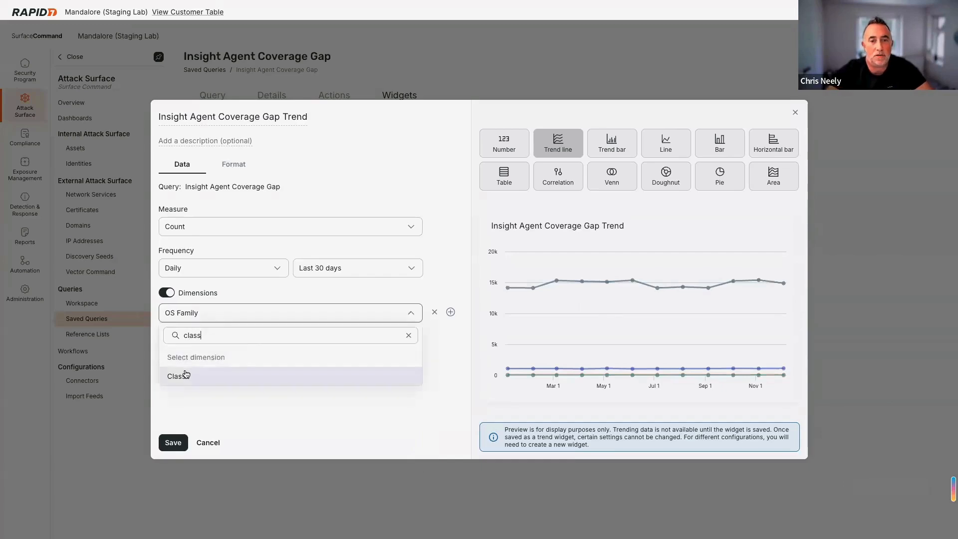
click(183, 376)
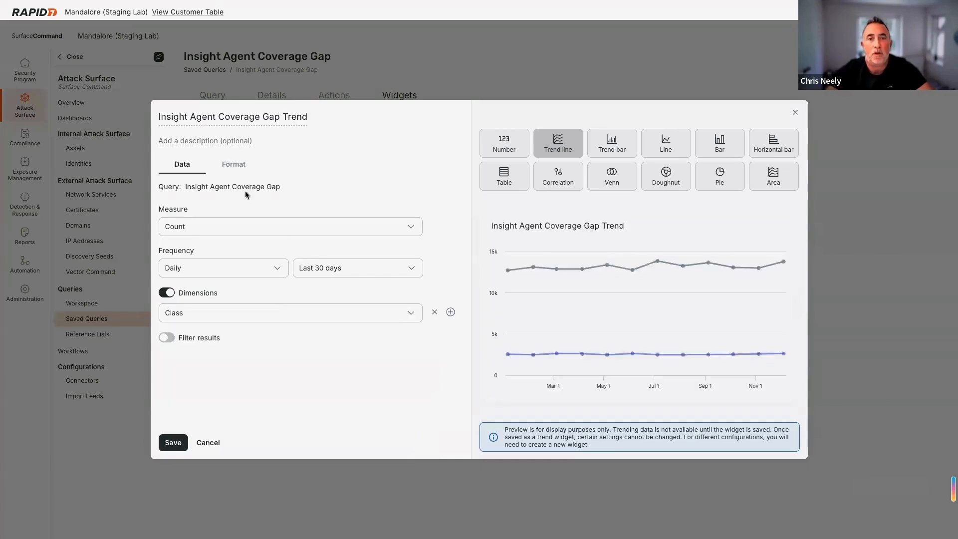
click(243, 168)
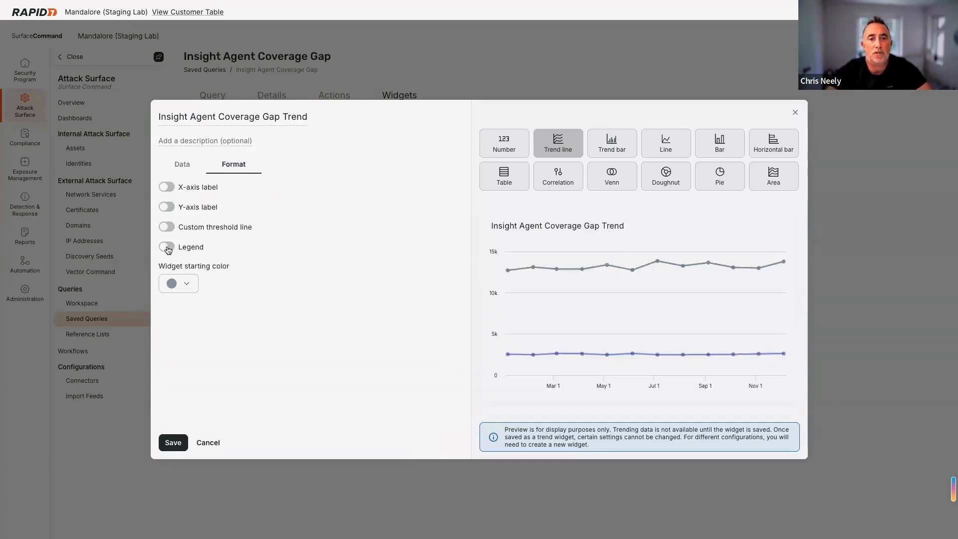
- Turn on the trend legend, set an orange starting colour, and save the widget
click(167, 248)
click(180, 305)
click(183, 327)
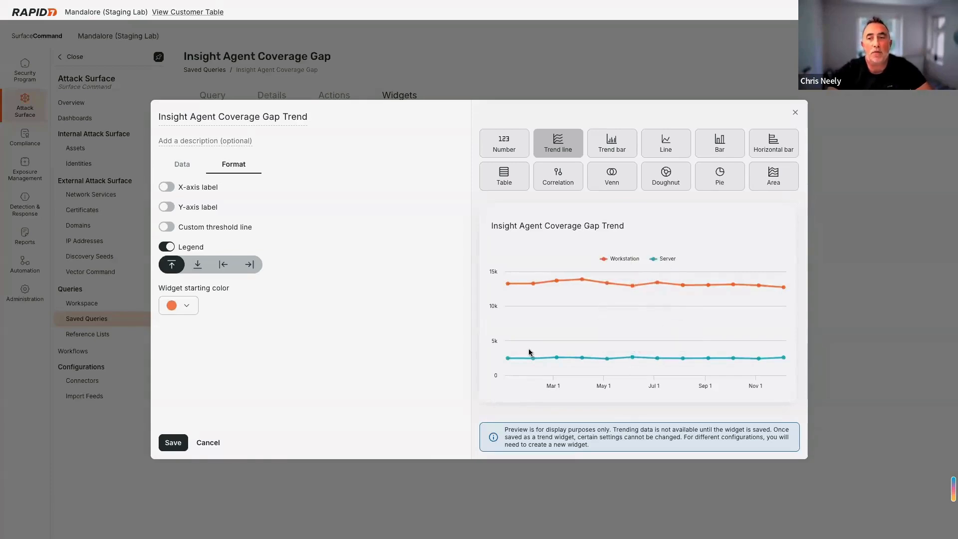
click(182, 165)
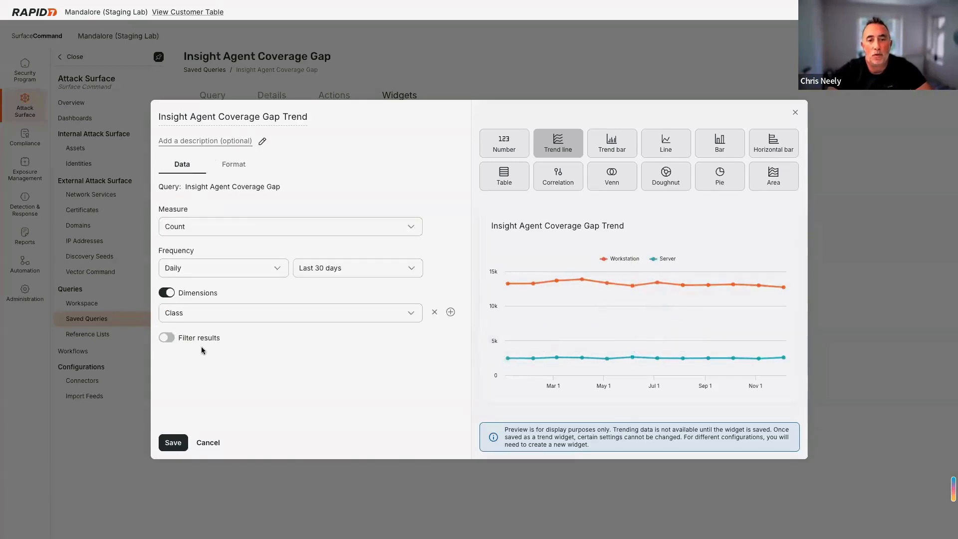
click(173, 442)
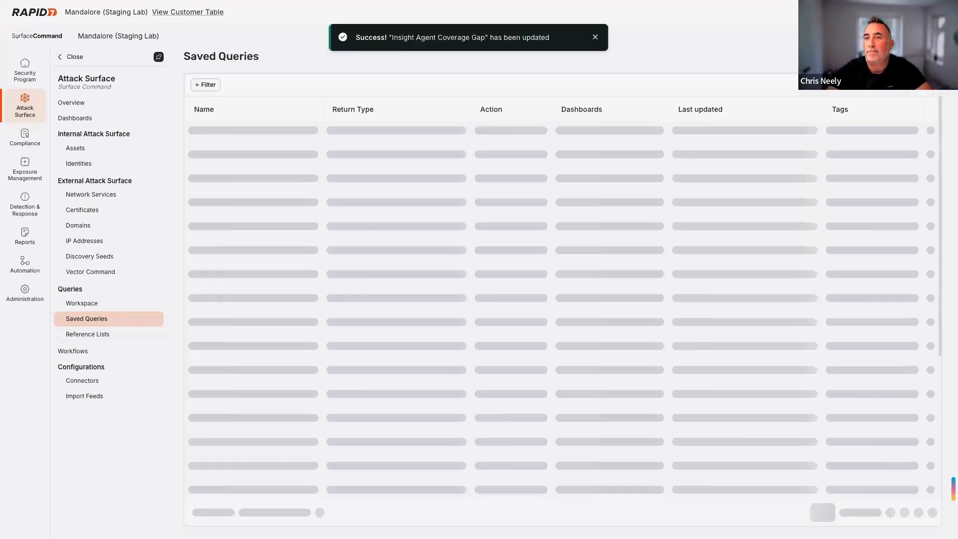
- From Dashboards, create a new dashboard titled 'Coverage Gaps' and open its widget picker
click(79, 121)
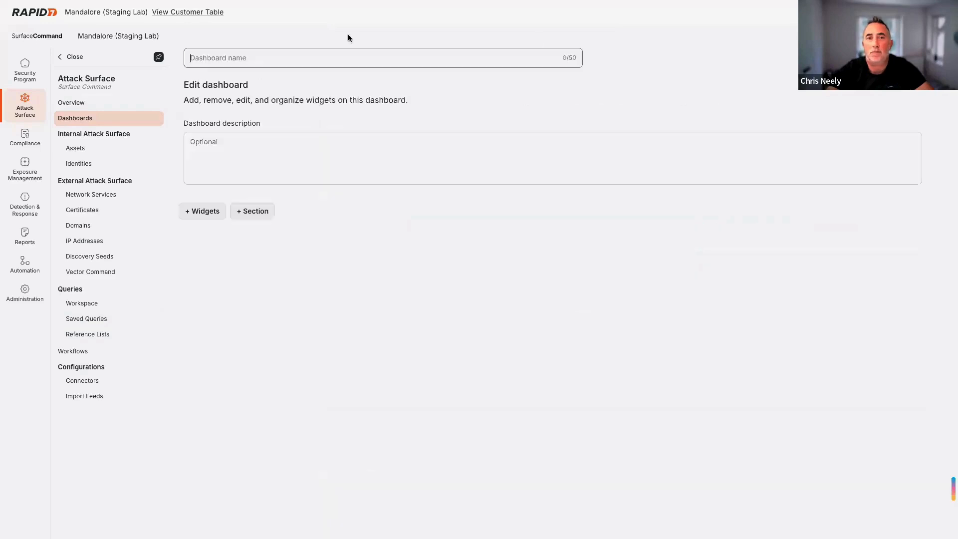
click(289, 55)
text(Cove)
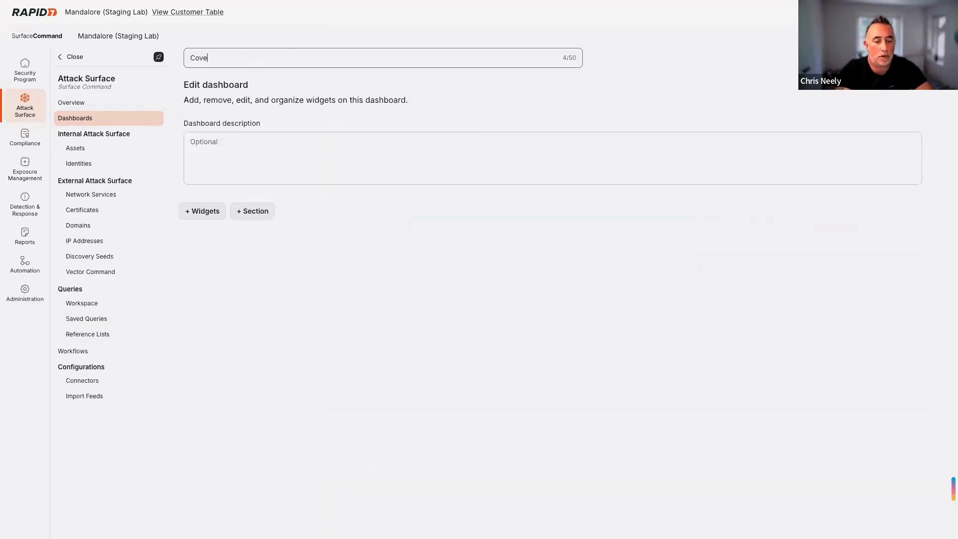
text(rage Gaps)
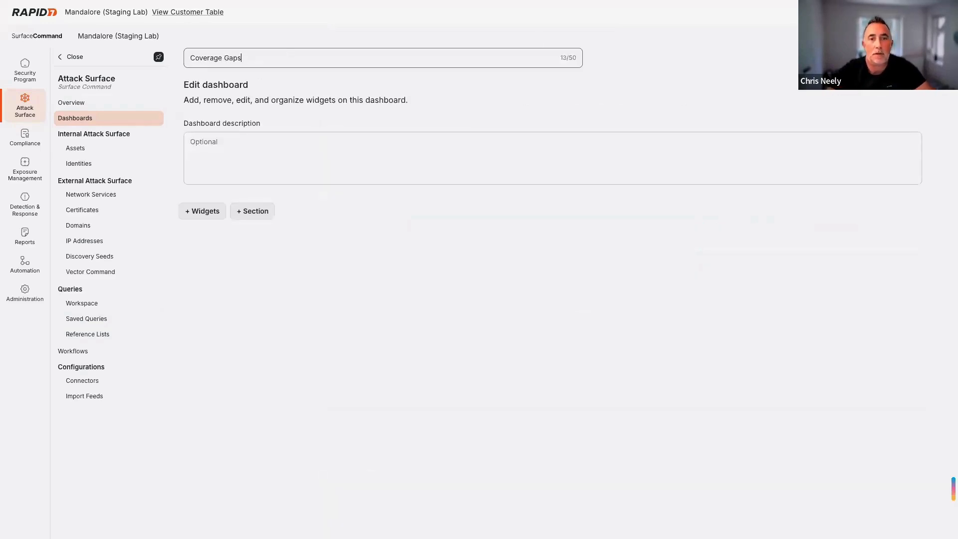
click(203, 212)
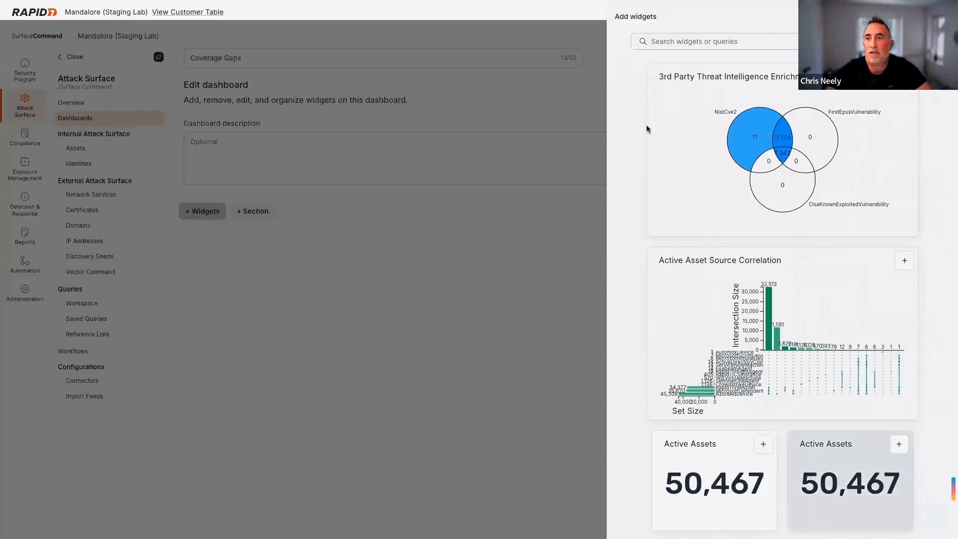
- Search 'Insight Agent Cov' and add the Coverage Gap count, by-OS pie and trend widgets
click(724, 44)
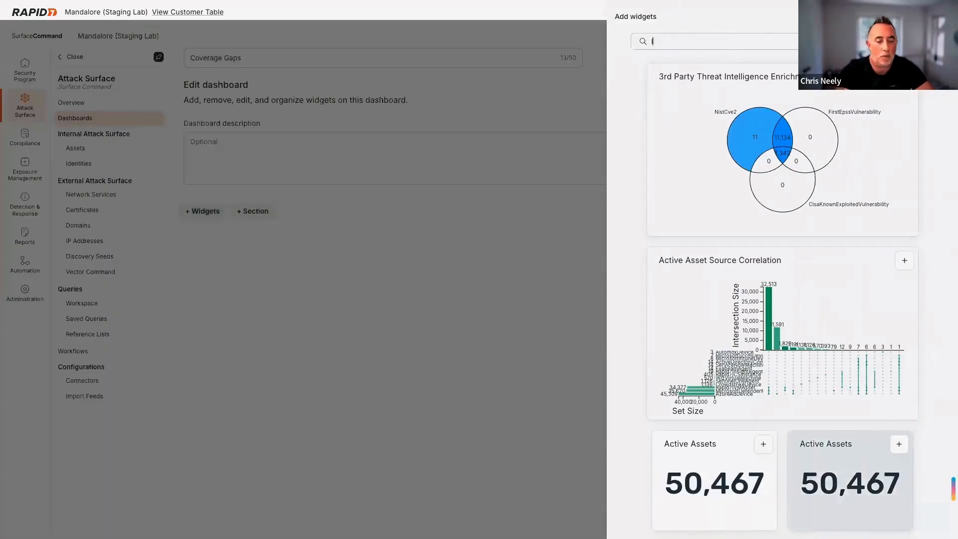
text(Insight Agen)
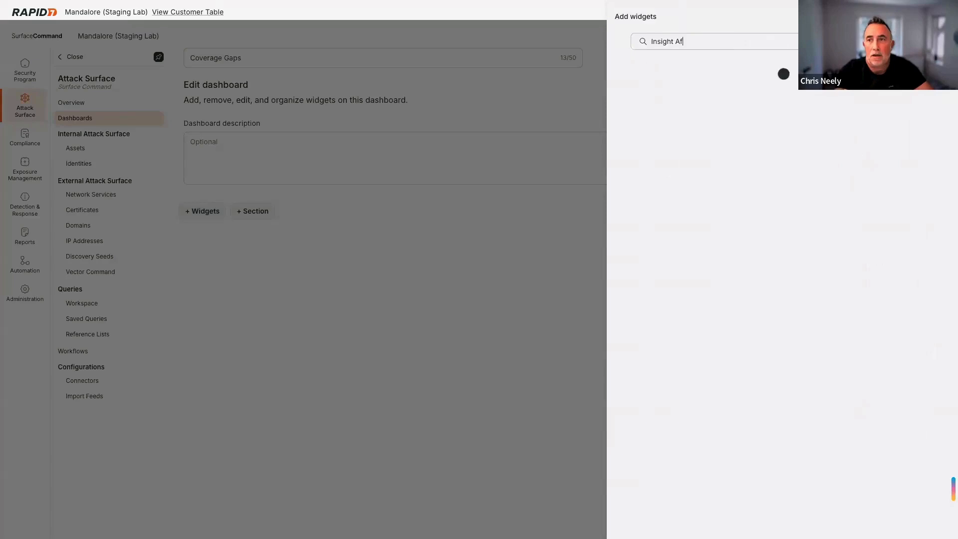
text(t Cov)
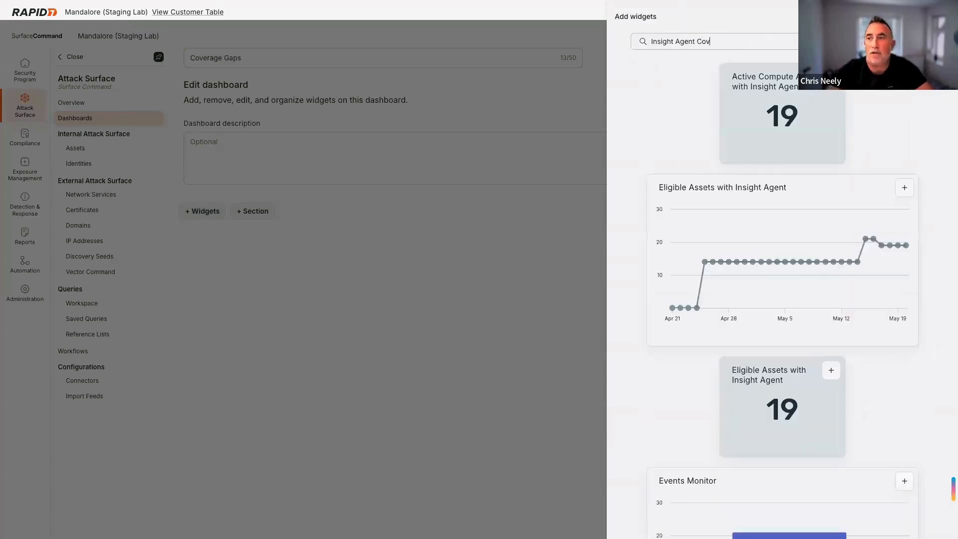
click(831, 76)
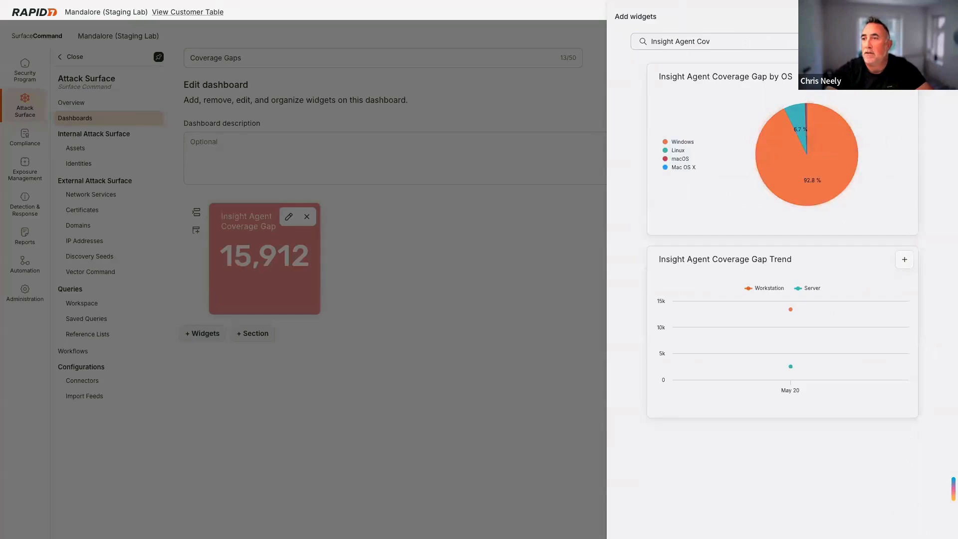
click(906, 96)
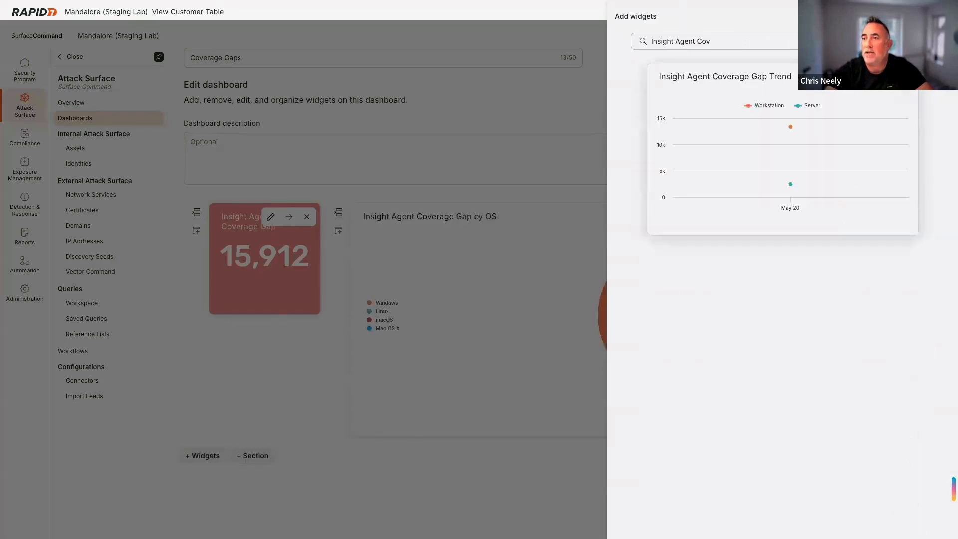
click(906, 76)
click(453, 471)
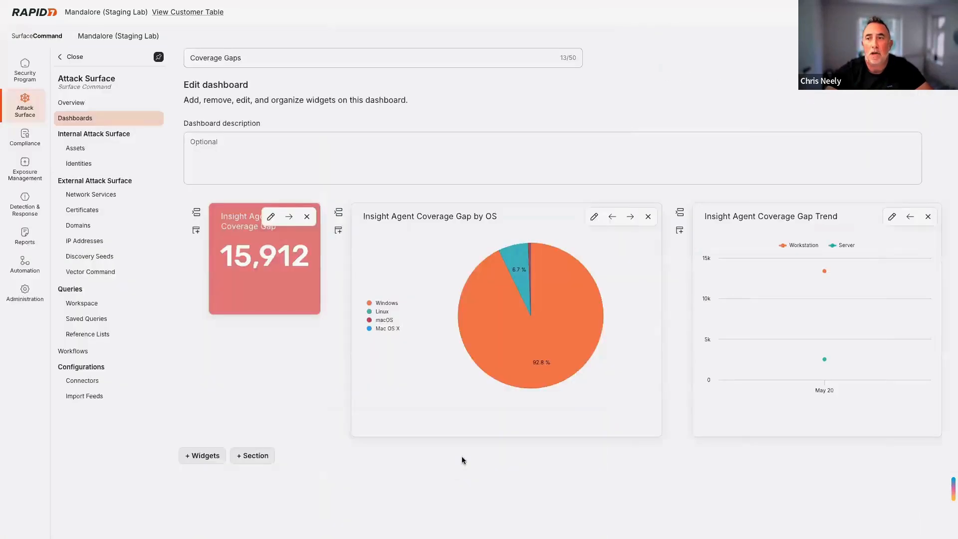